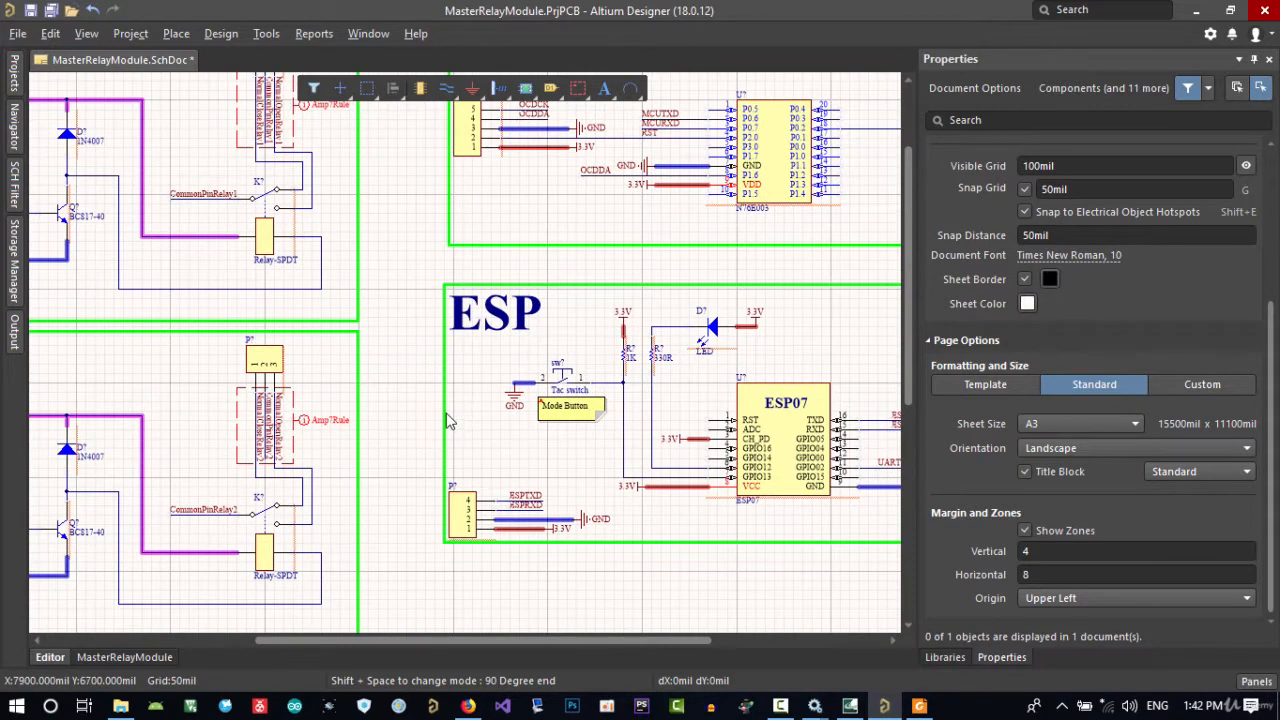
# Extend the ESP frame's left edge outward and move the four-pin connector with its nets beside the new edge
pyautogui.click(444, 414)
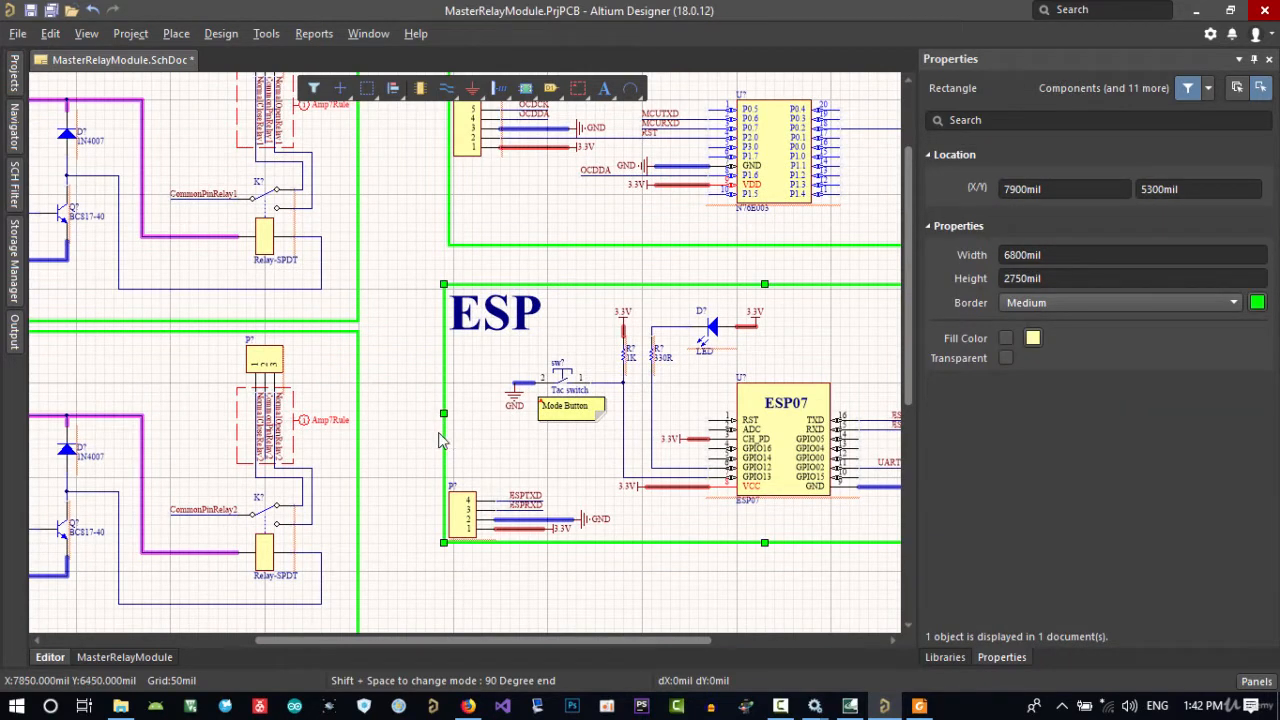
pyautogui.moveTo(444, 414); pyautogui.dragTo(369, 414)
pyautogui.moveTo(606, 481); pyautogui.dragTo(418, 520)
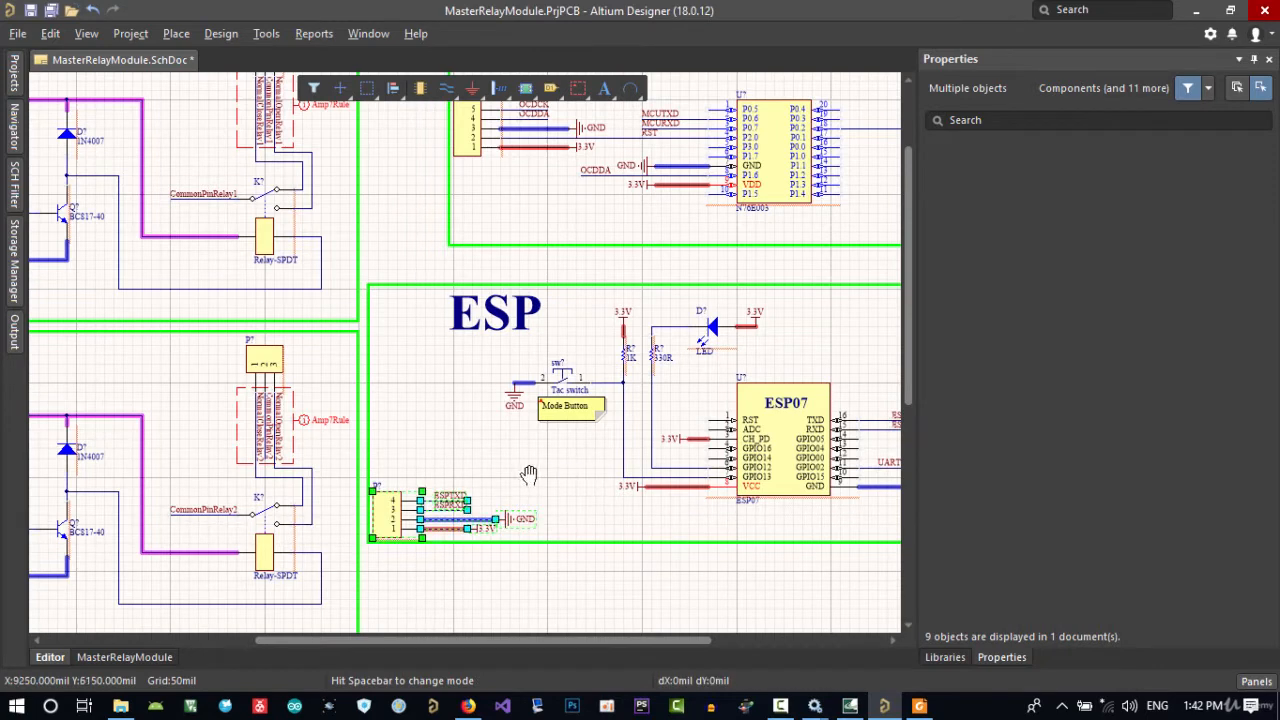
pyautogui.moveTo(645, 324); pyautogui.dragTo(575, 330, button='right')
# Move the ESP title and the Mode Button switch circuit left into the widened frame
pyautogui.moveTo(571, 305); pyautogui.dragTo(443, 451)
pyautogui.moveTo(498, 415); pyautogui.dragTo(423, 415)
pyautogui.moveTo(488, 390); pyautogui.dragTo(490, 391)
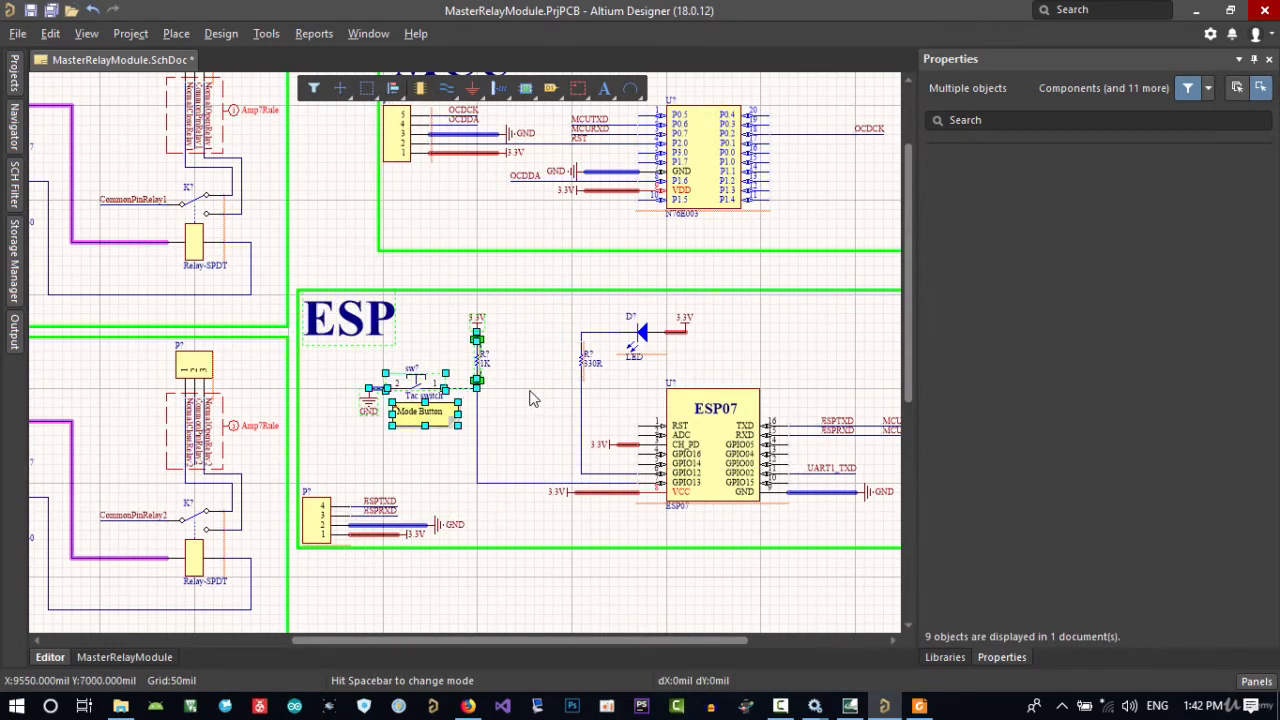
pyautogui.click(472, 403)
# Move the tac switch circuit with its 1K resistor, note, GND, 3.3V port and GPIO13 wire further left towards the frame's edge
pyautogui.keyDown('ctrl'); pyautogui.scroll(3, 462, 393); pyautogui.keyUp('ctrl')
pyautogui.moveTo(560, 260); pyautogui.dragTo(397, 487)
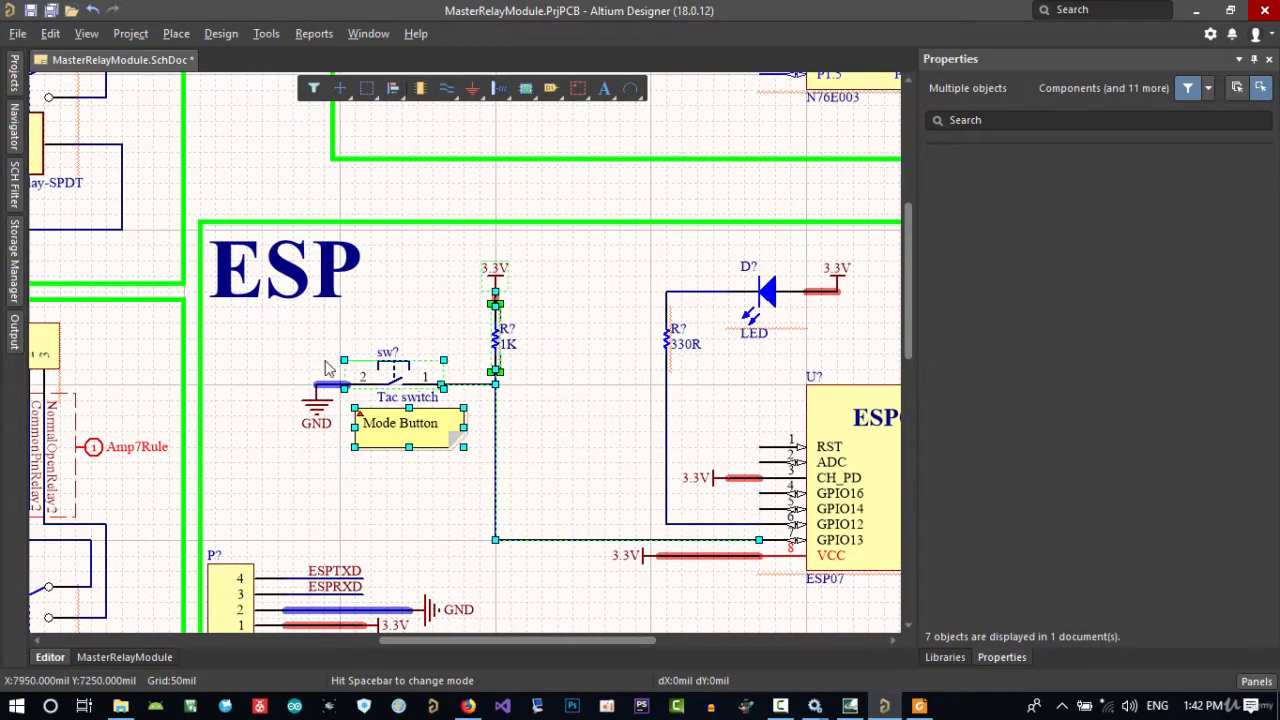
pyautogui.keyDown('shift'); pyautogui.moveTo(329, 343); pyautogui.dragTo(286, 472); pyautogui.keyUp('shift')
pyautogui.moveTo(316, 384); pyautogui.dragTo(229, 386)
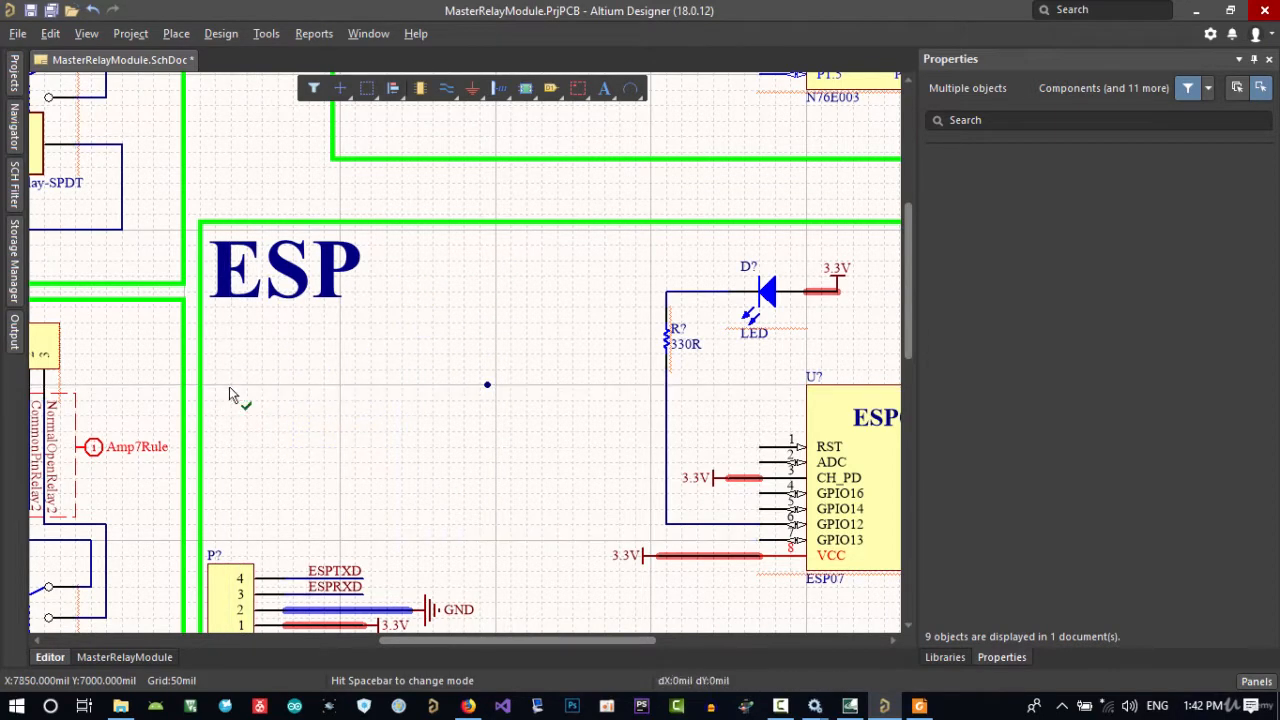
# Move the LED, 330R resistor and GPIO12 wire left, close beside the 1K resistor
pyautogui.click(446, 432)
pyautogui.keyDown('shift'); pyautogui.hscroll(3, 420, 432); pyautogui.keyUp('shift')
pyautogui.moveTo(743, 246); pyautogui.dragTo(500, 369)
pyautogui.moveTo(530, 326); pyautogui.dragTo(323, 316)
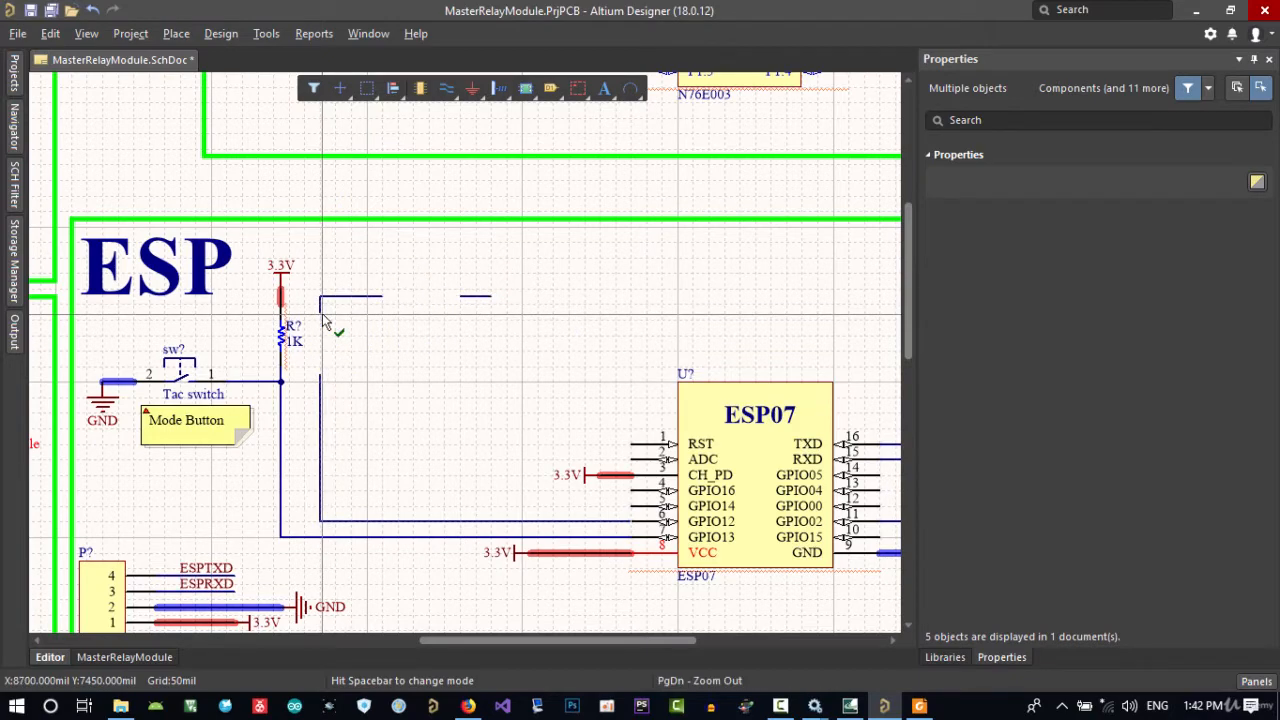
pyautogui.click(490, 403)
# Examine the pin description, UART interface and pin mode tables in the ESP-07S user manual in Foxit Reader, and return to the schematic
pyautogui.keyDown('ctrl'); pyautogui.scroll(-4, 458, 386); pyautogui.keyUp('ctrl')
pyautogui.keyDown('ctrl'); pyautogui.scroll(4, 462, 408); pyautogui.keyUp('ctrl')
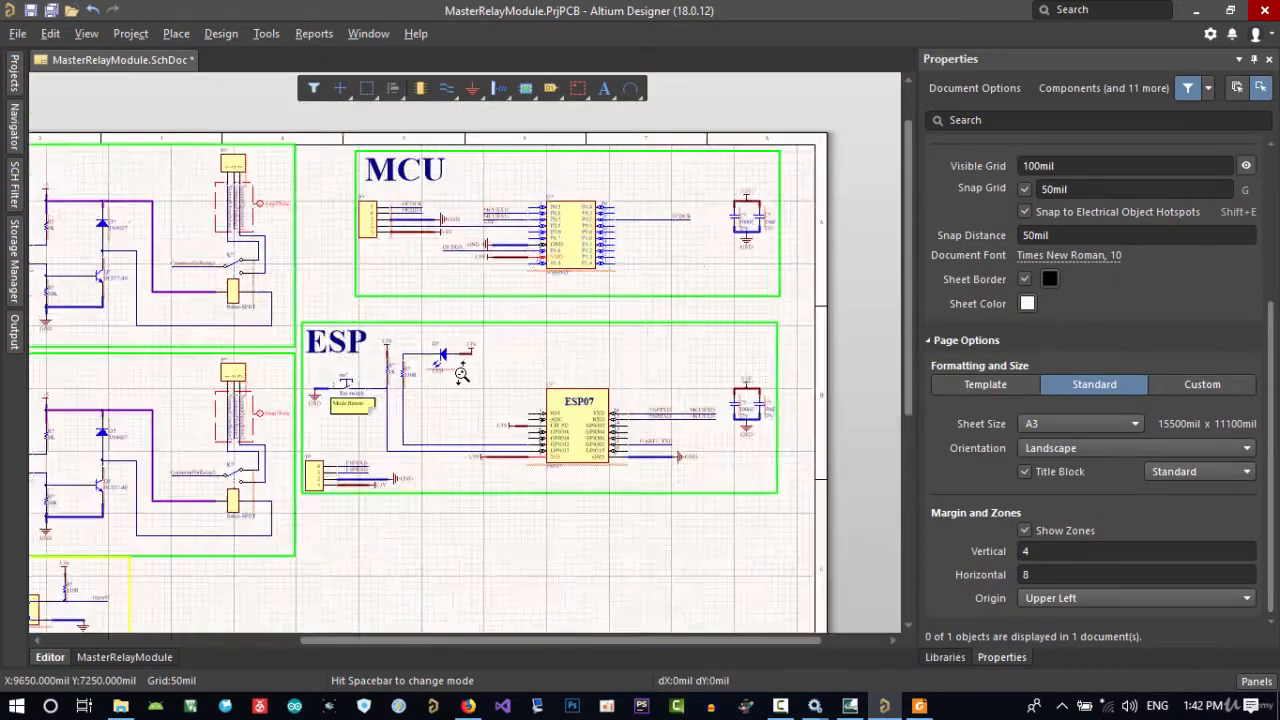
pyautogui.moveTo(441, 425)
pyautogui.mouseDown(button='right')
pyautogui.moveTo(502, 435)
pyautogui.moveTo(511, 455)
pyautogui.moveTo(435, 446)
pyautogui.mouseUp(button='right')
pyautogui.keyDown('ctrl'); pyautogui.scroll(4, 565, 445); pyautogui.keyUp('ctrl')
pyautogui.keyDown('ctrl'); pyautogui.scroll(-1, 443, 460); pyautogui.keyUp('ctrl')
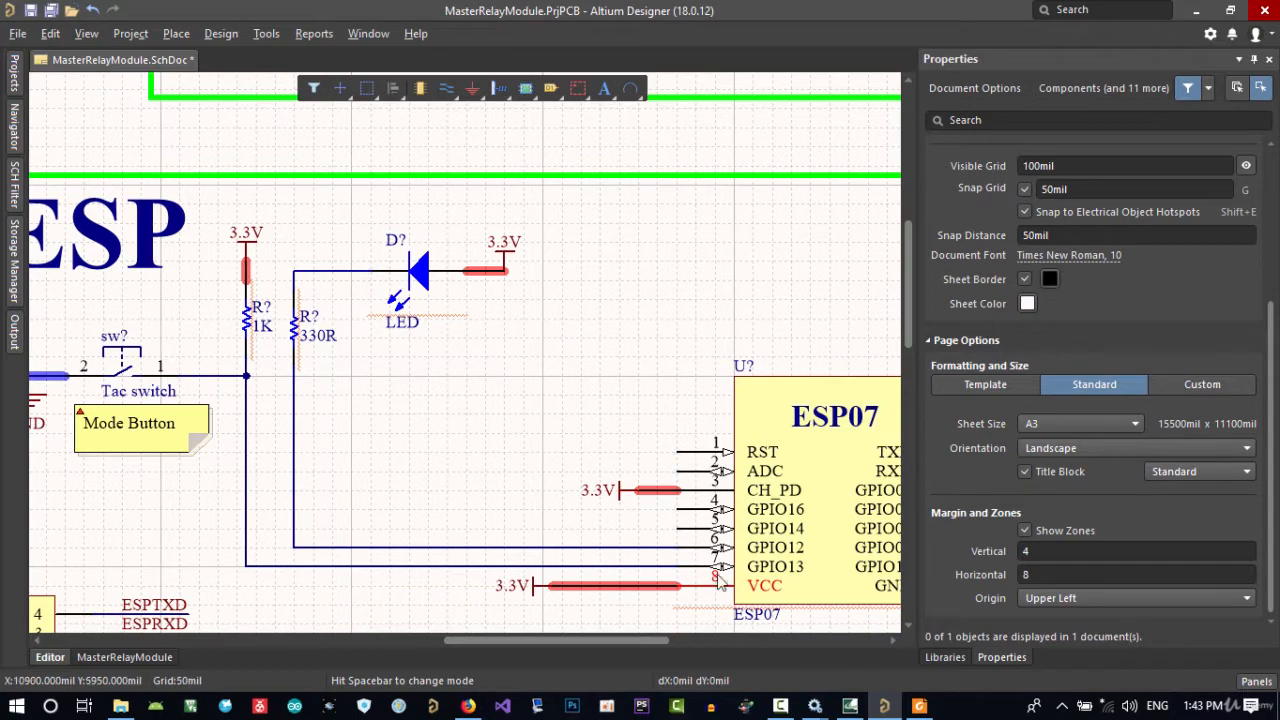
pyautogui.click(919, 706)
pyautogui.scroll(3, 643, 436)
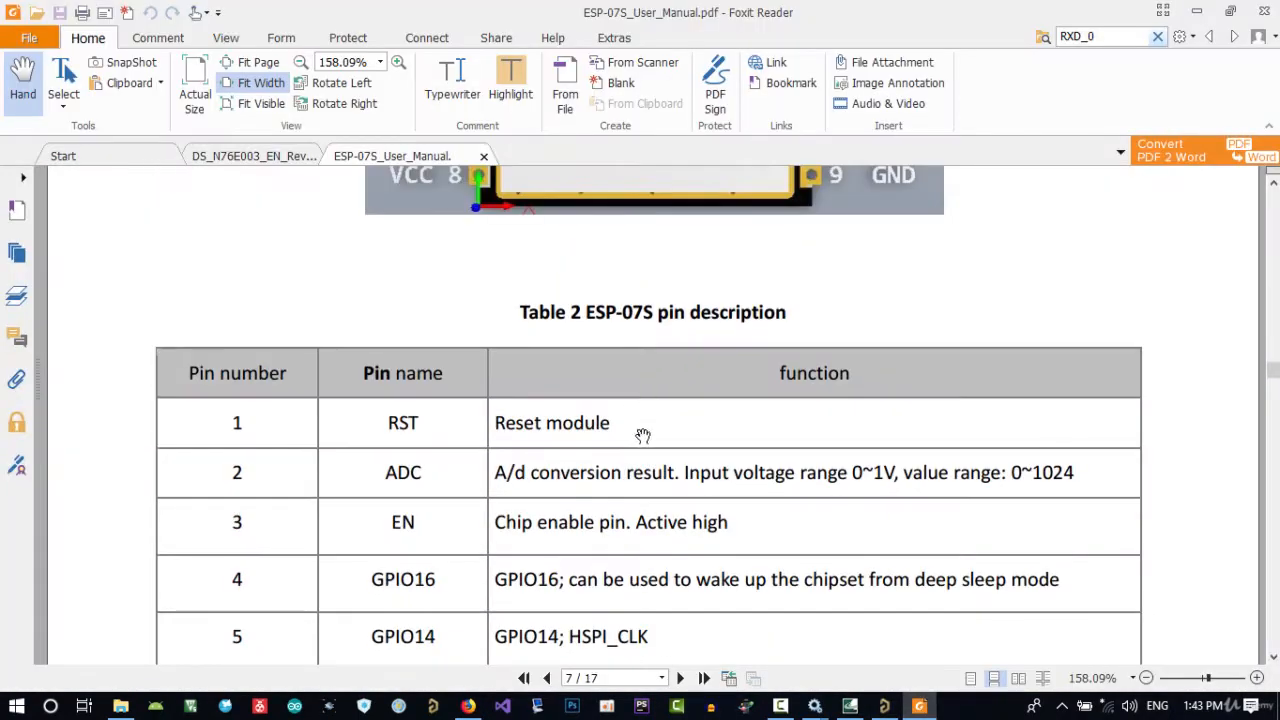
pyautogui.scroll(5, 654, 474)
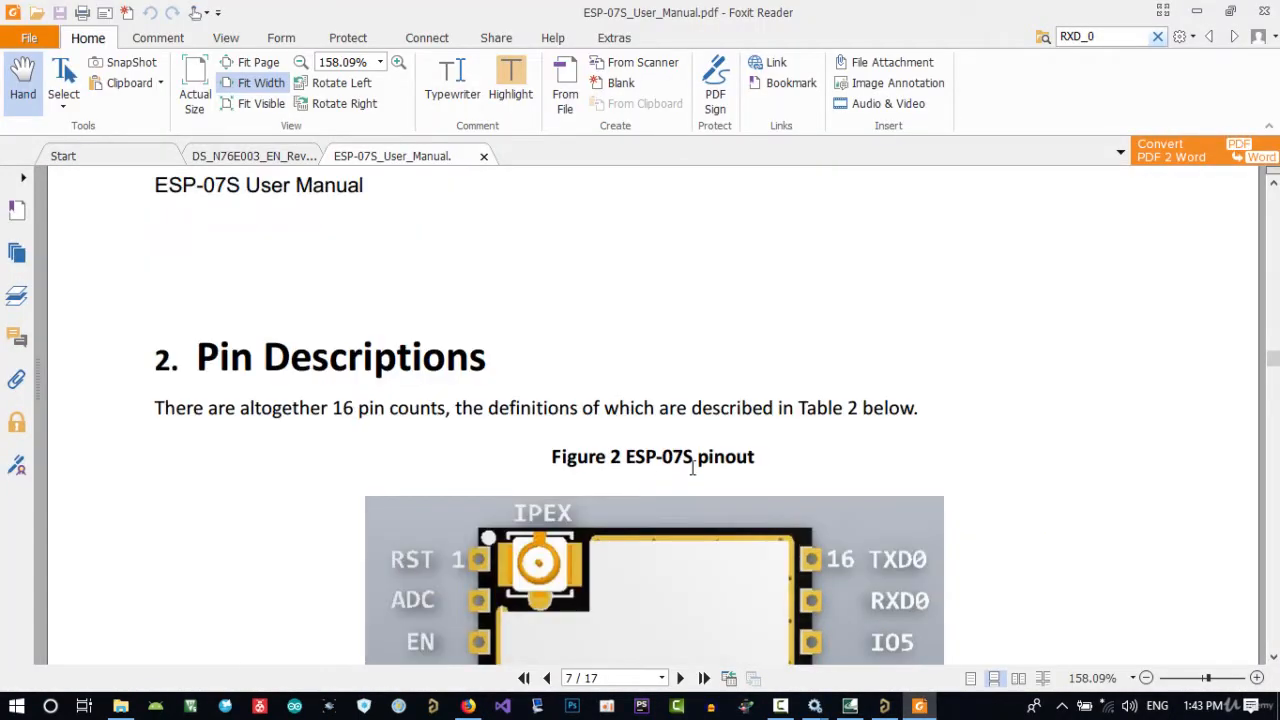
pyautogui.scroll(-15, 698, 470)
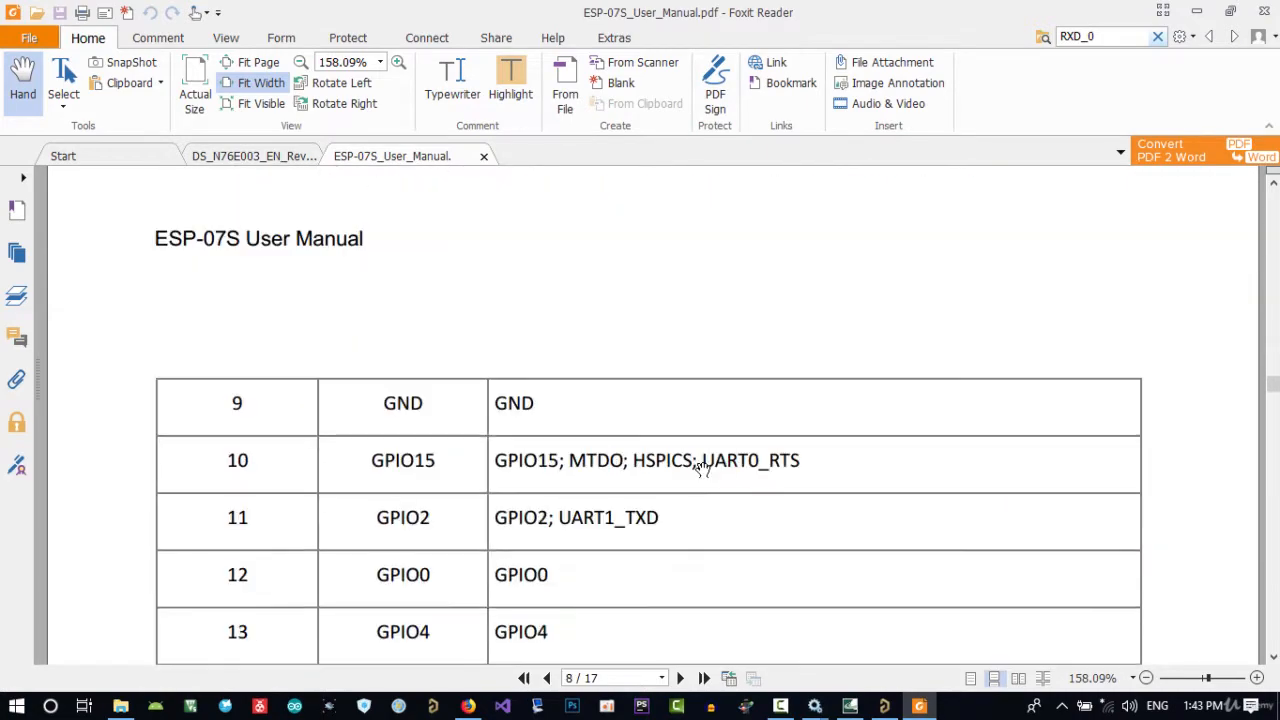
pyautogui.scroll(-3, 702, 470)
pyautogui.scroll(-8, 640, 480)
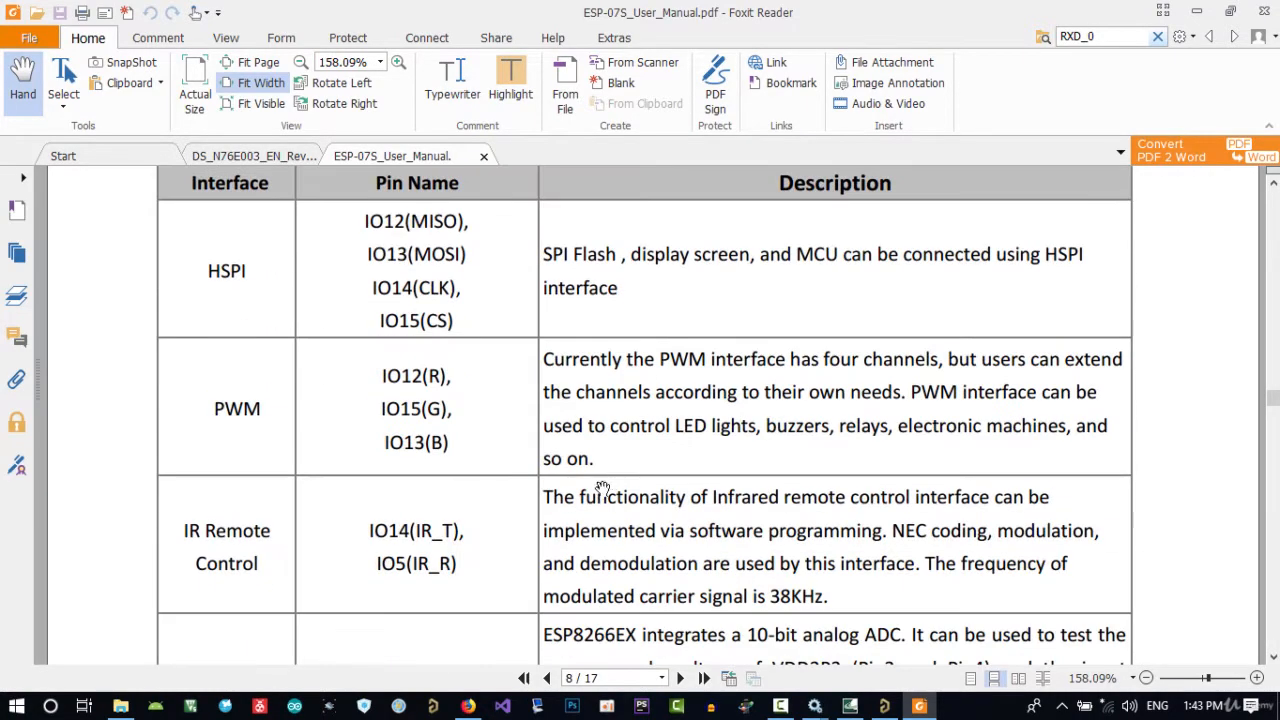
pyautogui.scroll(-10, 315, 430)
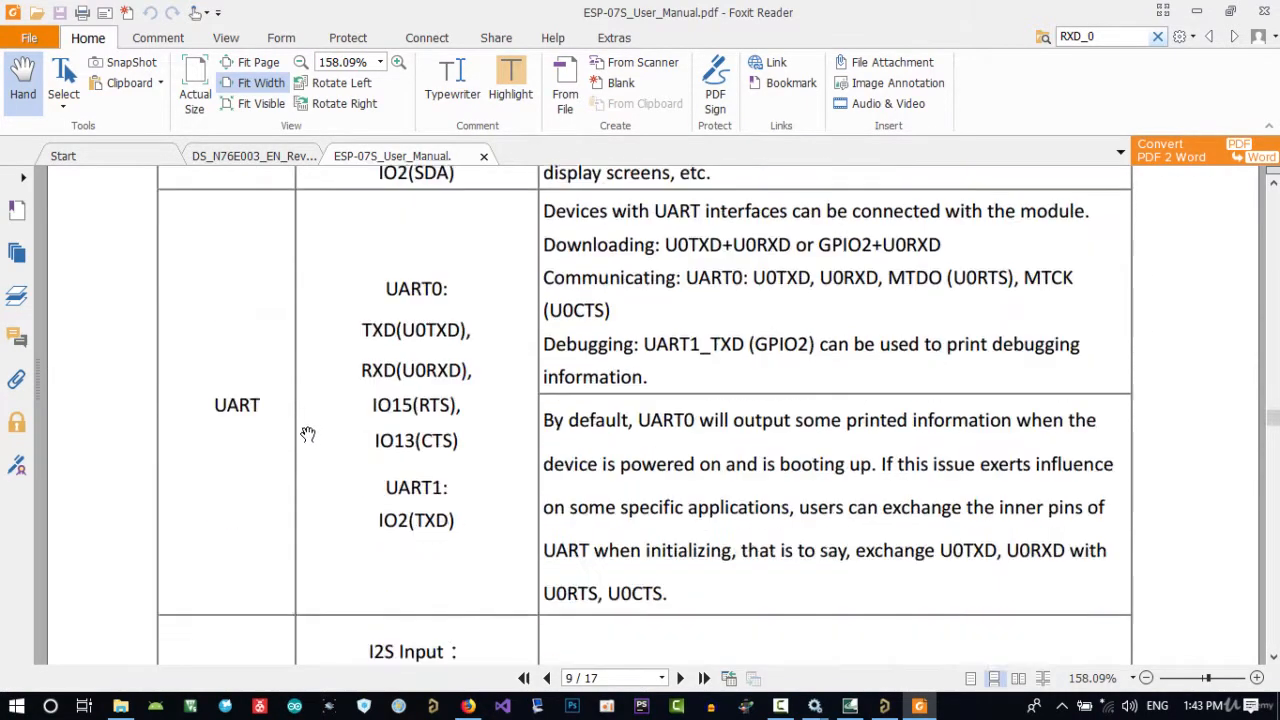
pyautogui.scroll(-5, 411, 436)
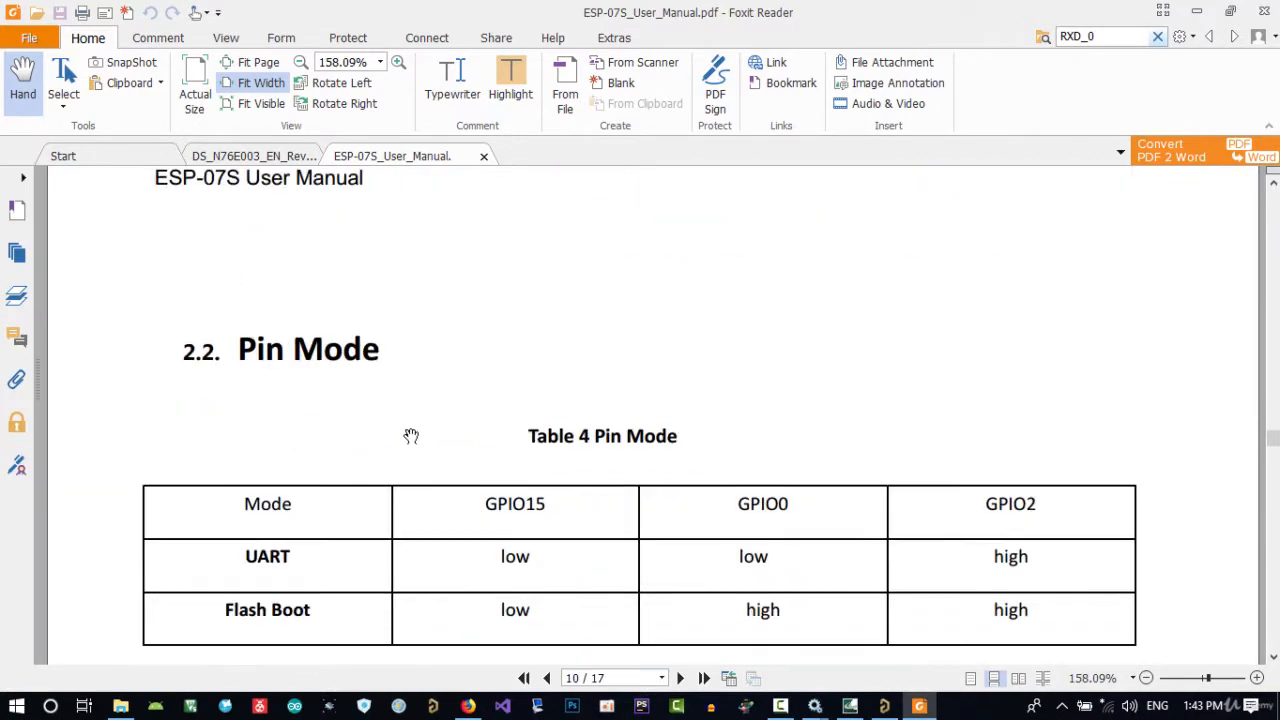
pyautogui.scroll(-4, 416, 465)
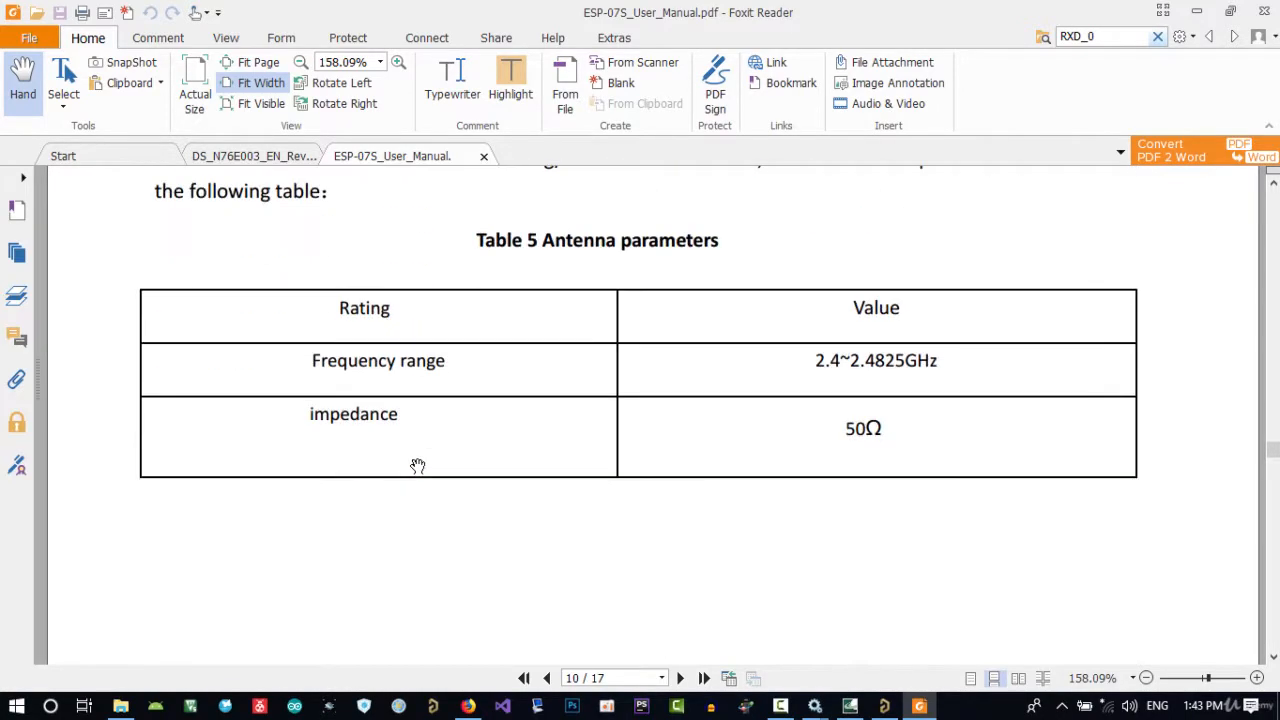
pyautogui.scroll(10, 415, 466)
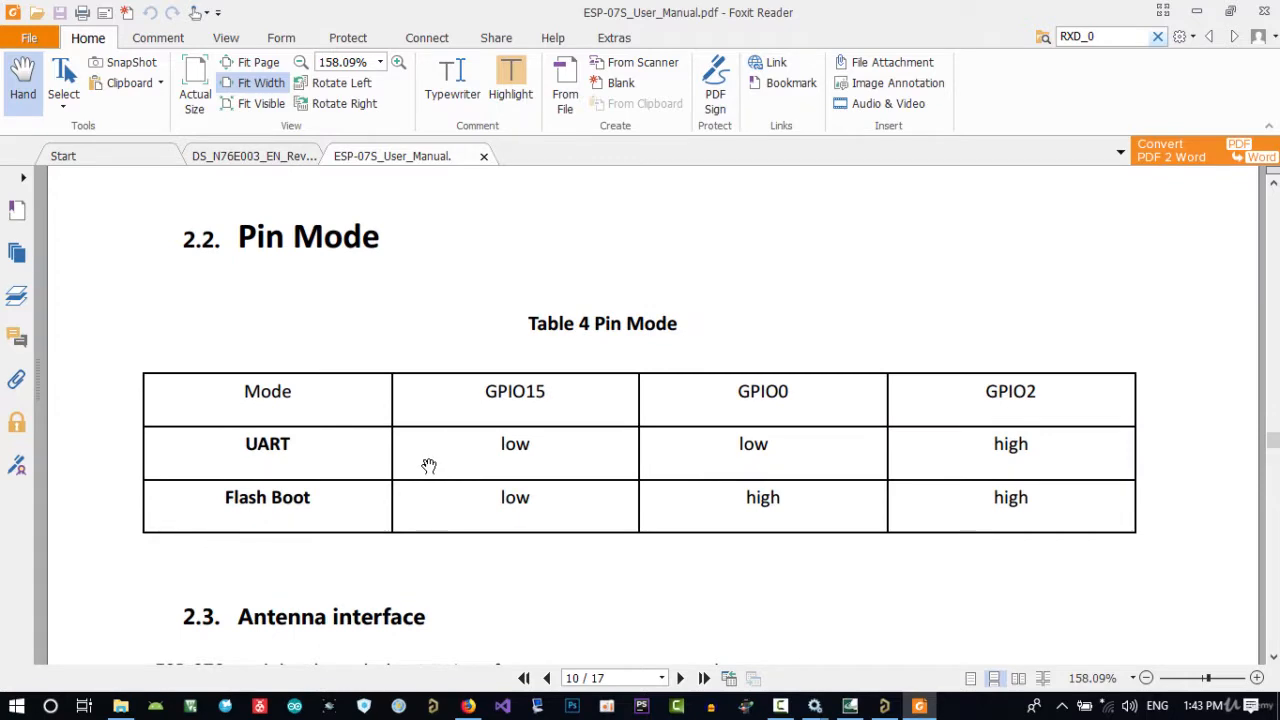
pyautogui.click(1195, 14)
pyautogui.moveTo(425, 425); pyautogui.dragTo(619, 427, button='right')
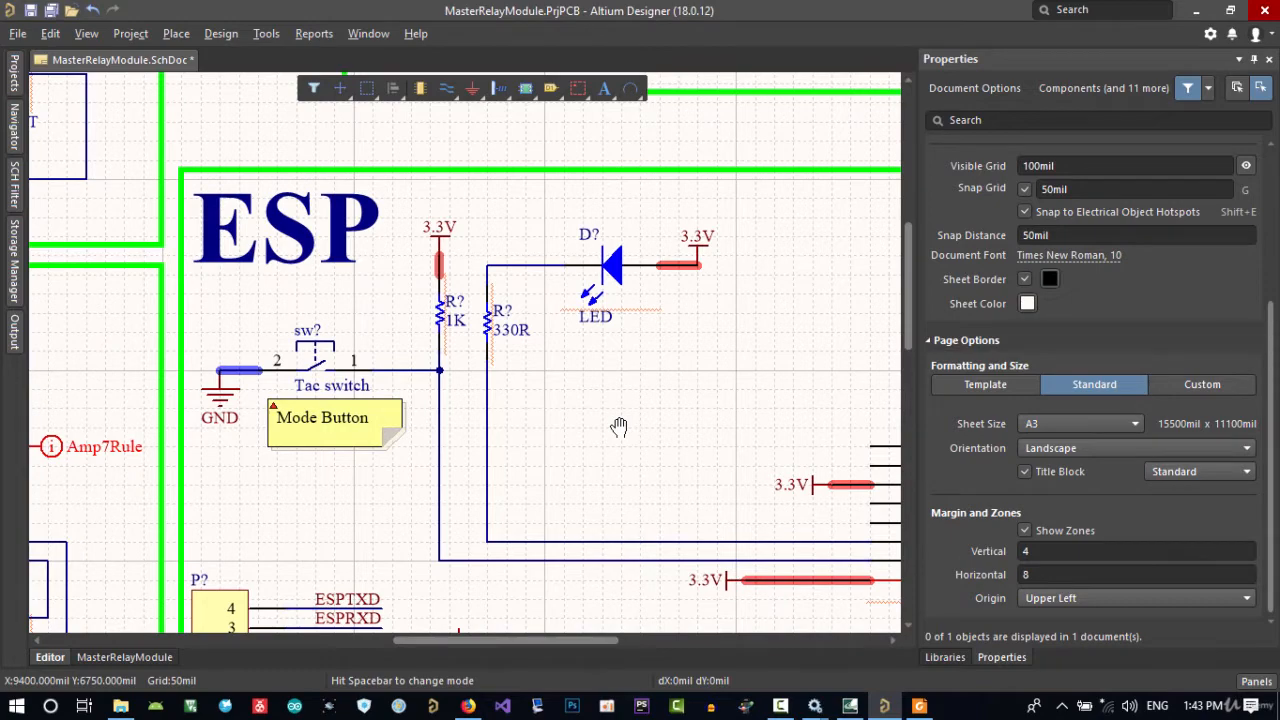
pyautogui.keyDown('ctrl'); pyautogui.scroll(-2, 524, 392); pyautogui.keyUp('ctrl')
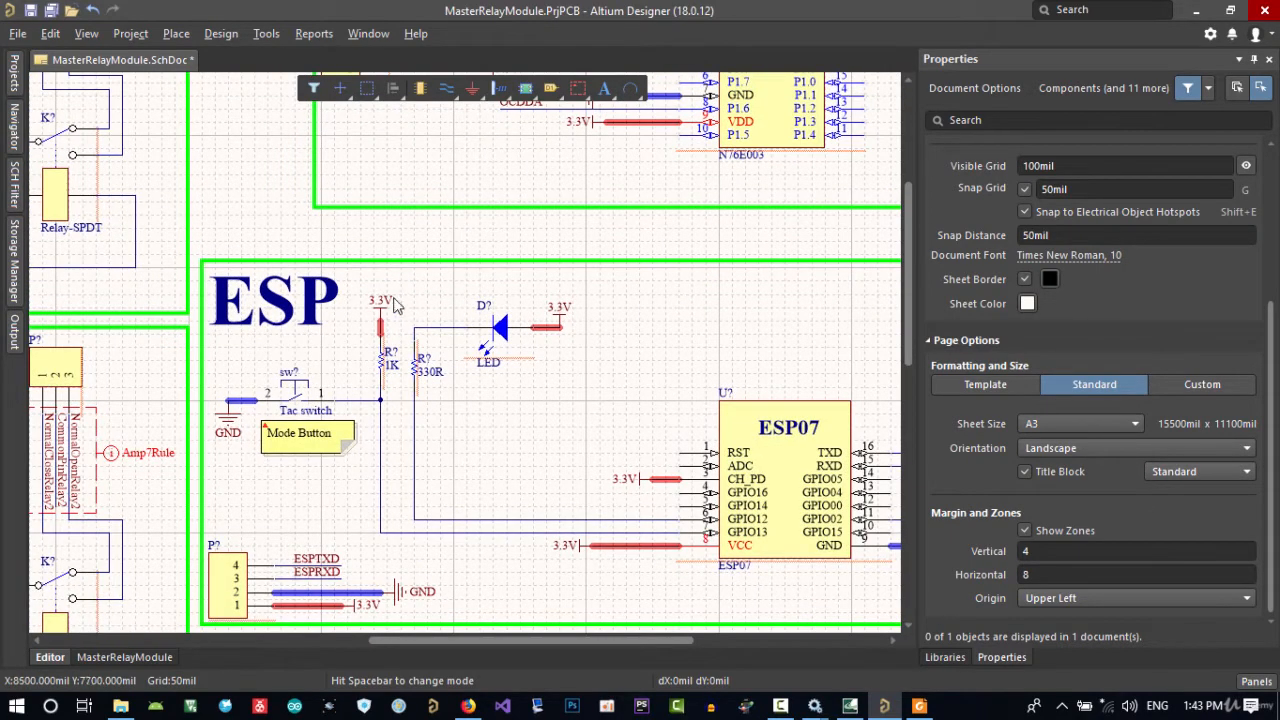
pyautogui.click(395, 284)
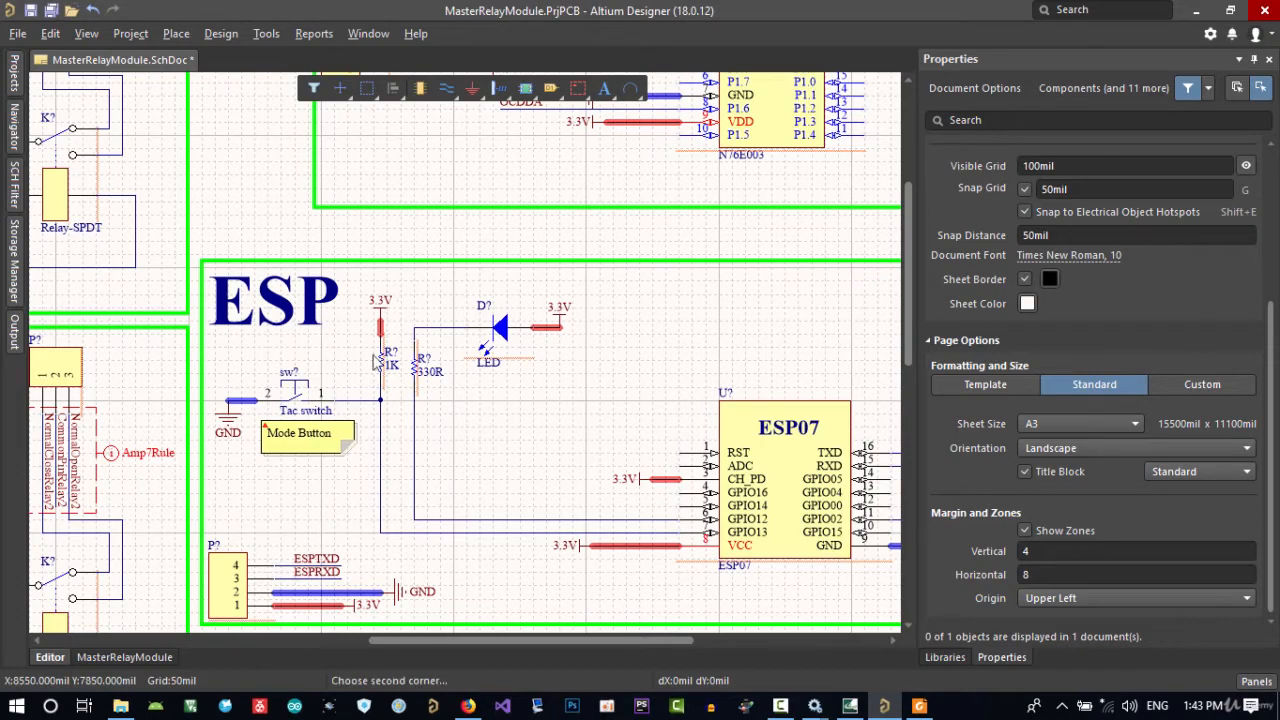
pyautogui.click(214, 474)
pyautogui.click(322, 493)
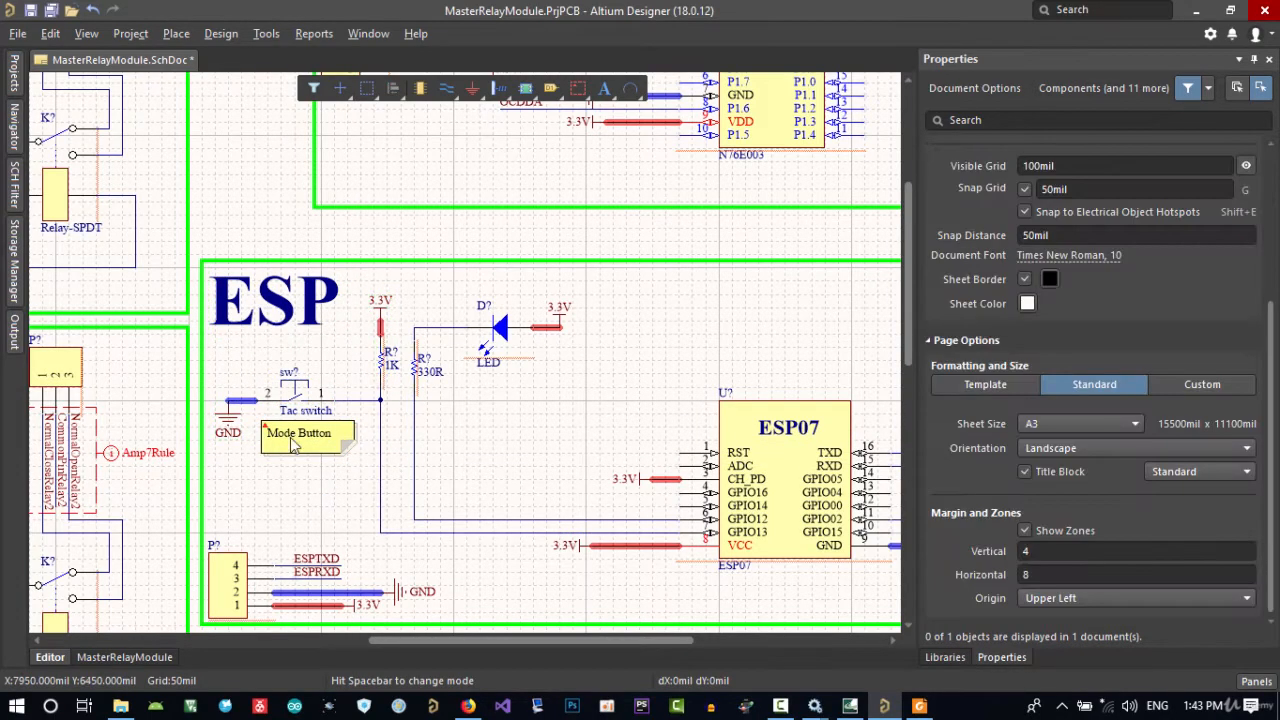
# Copy the Mode Button's tac switch, 1K resistor, 3.3V and GND ports with their short connecting wires, without the note
pyautogui.click(318, 412)
pyautogui.keyDown('ctrl'); pyautogui.scroll(3, 318, 412); pyautogui.keyUp('ctrl')
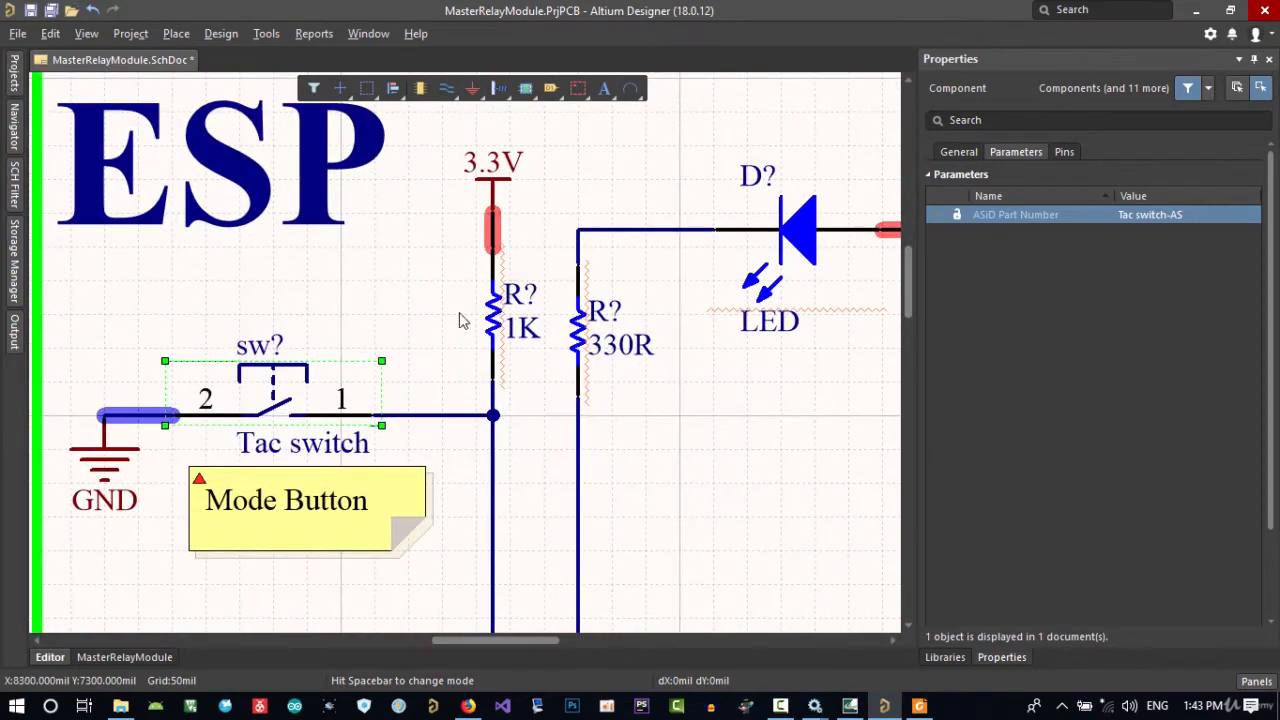
pyautogui.keyDown('shift'); pyautogui.click(494, 318); pyautogui.keyUp('shift')
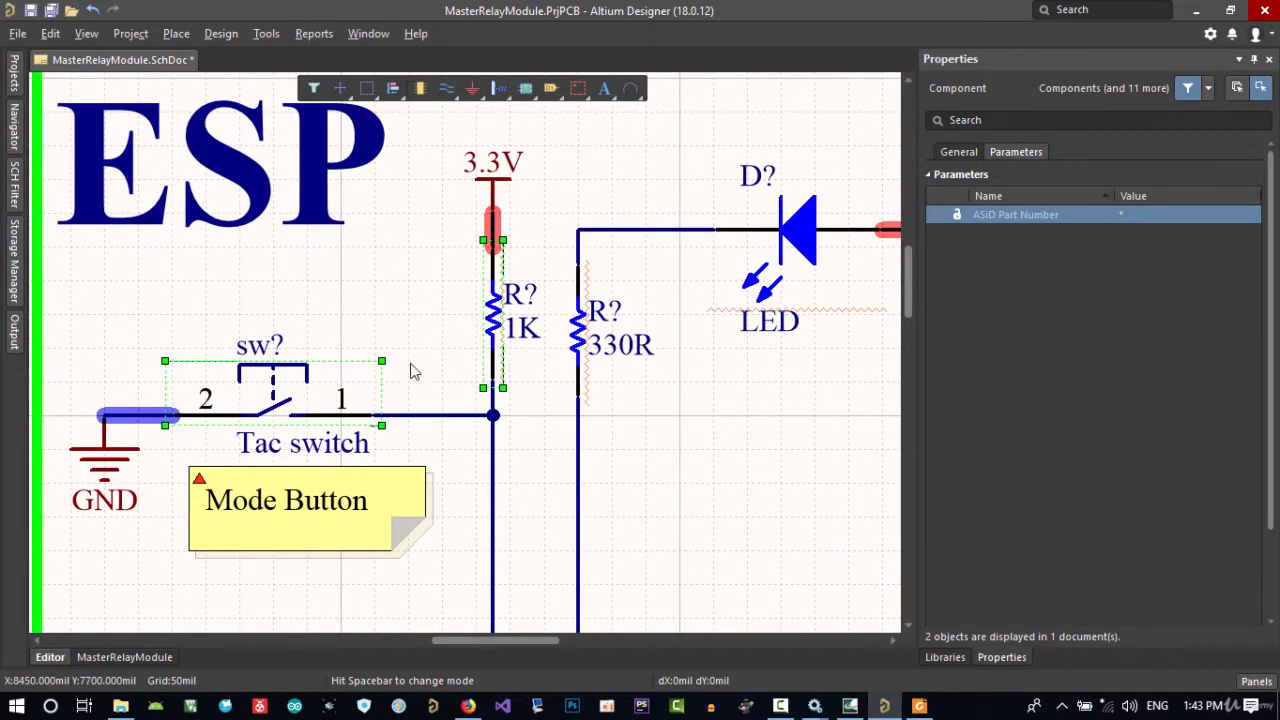
pyautogui.keyDown('shift'); pyautogui.click(493, 185); pyautogui.keyUp('shift')
pyautogui.moveTo(323, 426); pyautogui.dragTo(512, 371, button='right')
pyautogui.keyDown('shift'); pyautogui.click(610, 359); pyautogui.keyUp('shift')
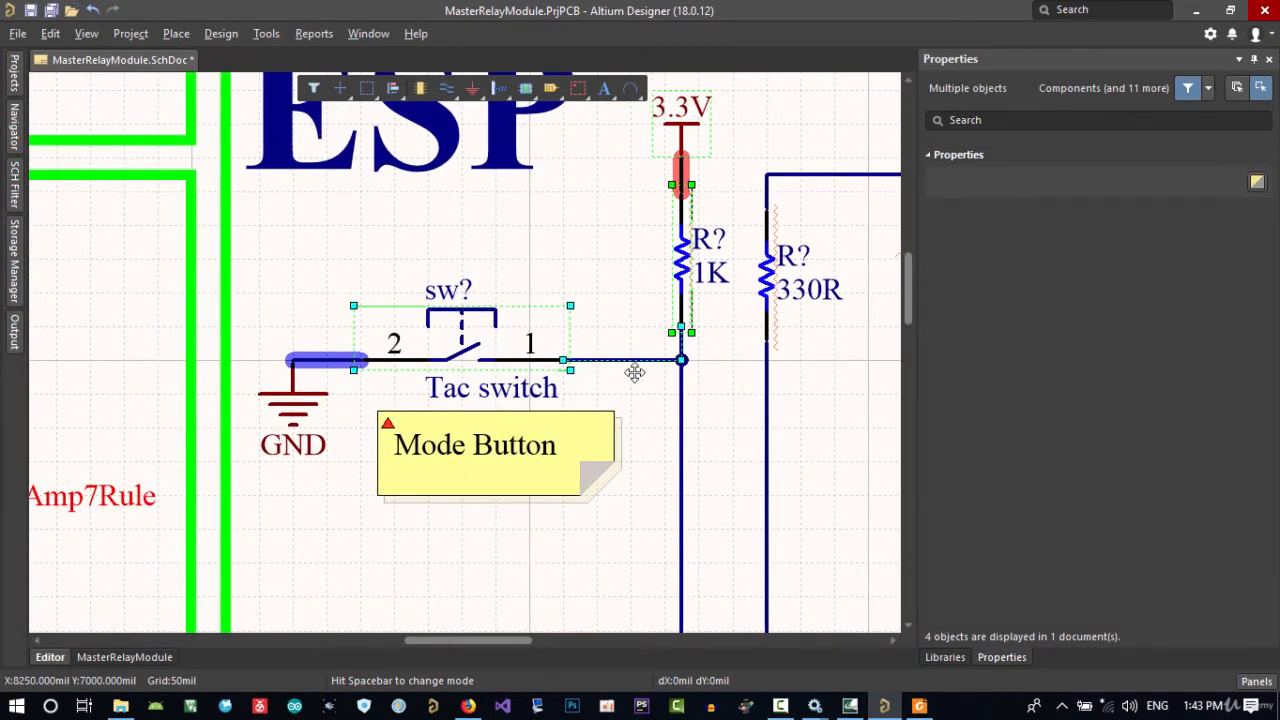
pyautogui.moveTo(600, 390); pyautogui.dragTo(663, 394, button='right')
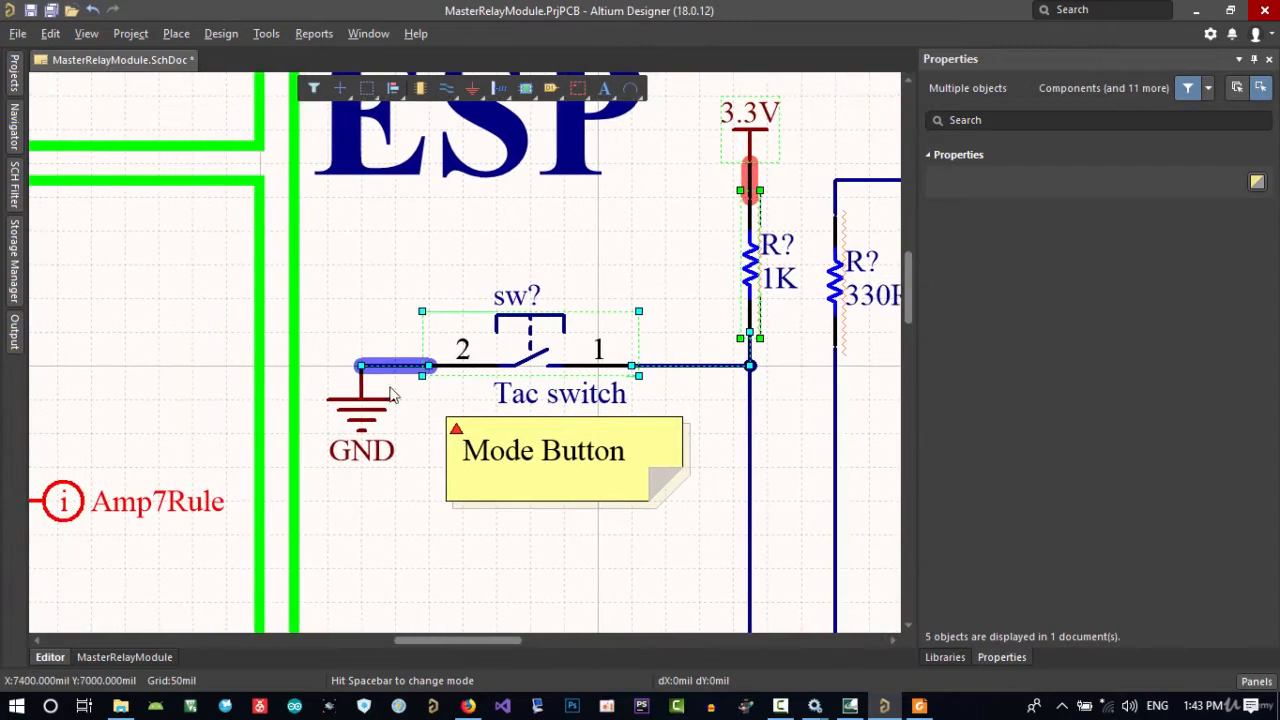
pyautogui.moveTo(635, 451); pyautogui.dragTo(445, 446, button='right')
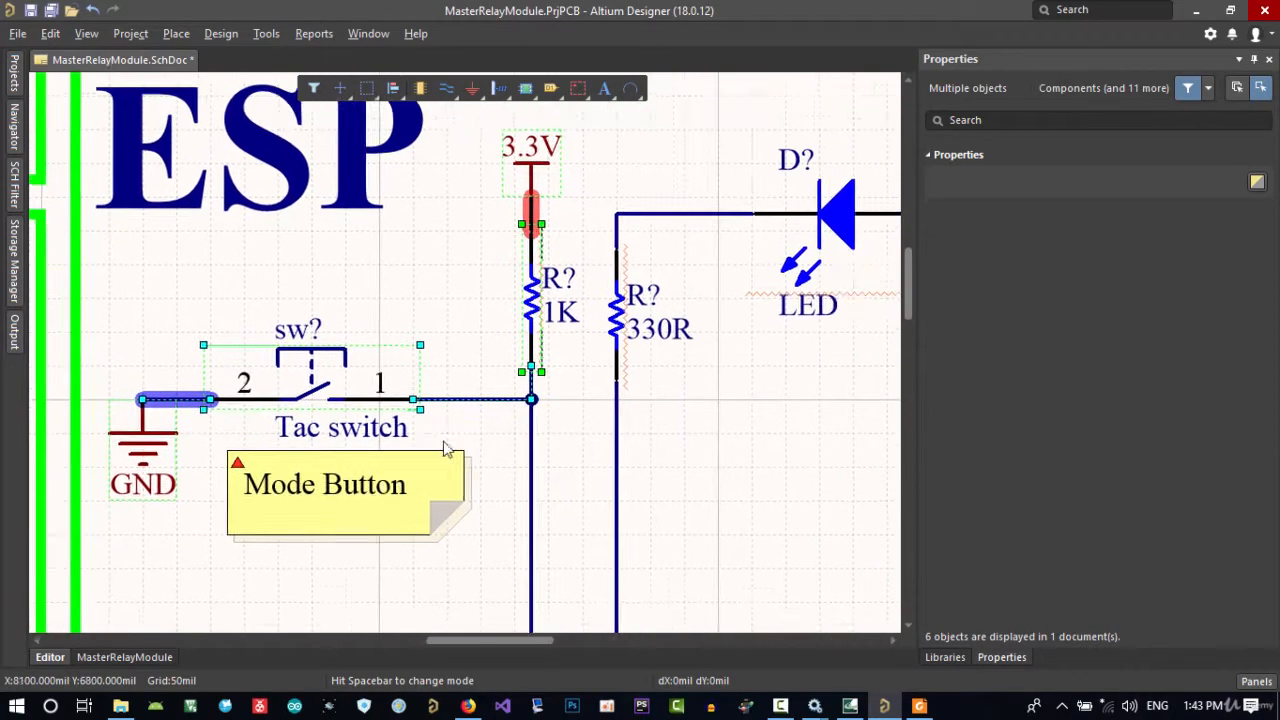
pyautogui.keyDown('ctrl'); pyautogui.scroll(-4, 448, 446); pyautogui.keyUp('ctrl')
pyautogui.moveTo(690, 489); pyautogui.dragTo(405, 429, button='right')
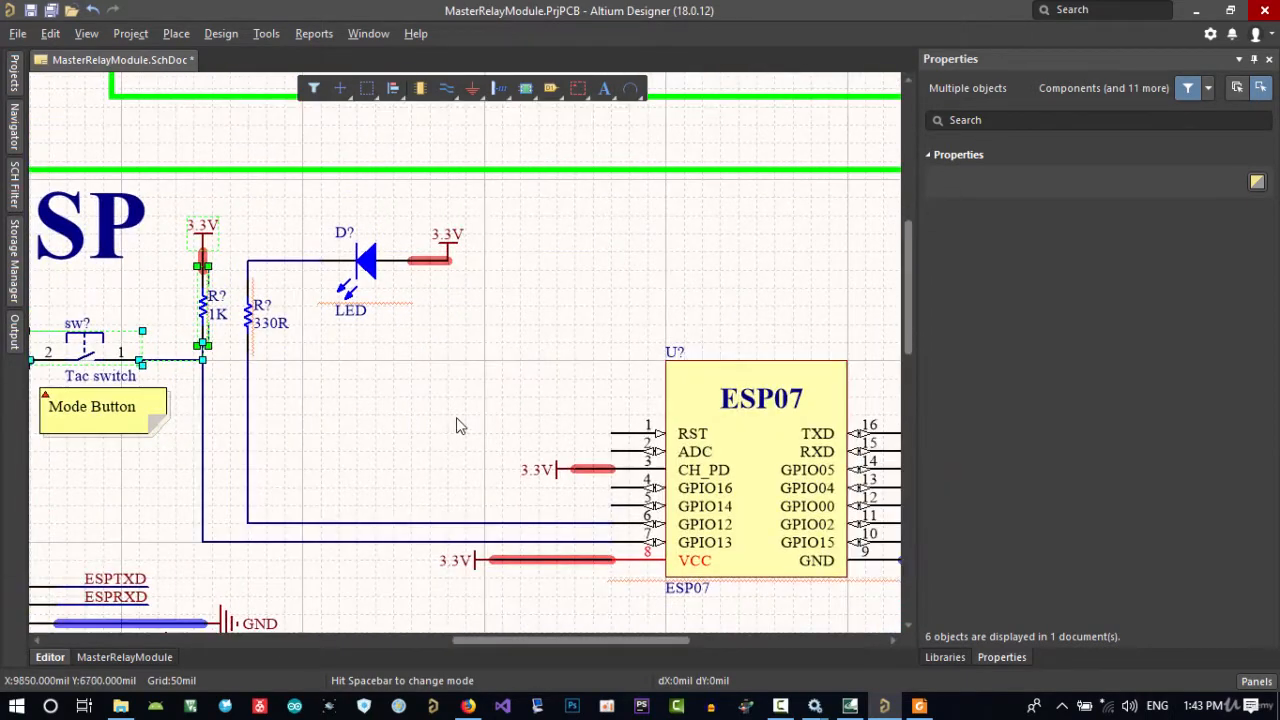
# Paste the copied switch circuit below the LED, with its output wire level with the ESP07's RST pin
pyautogui.hotkey('ctrl', 'v')
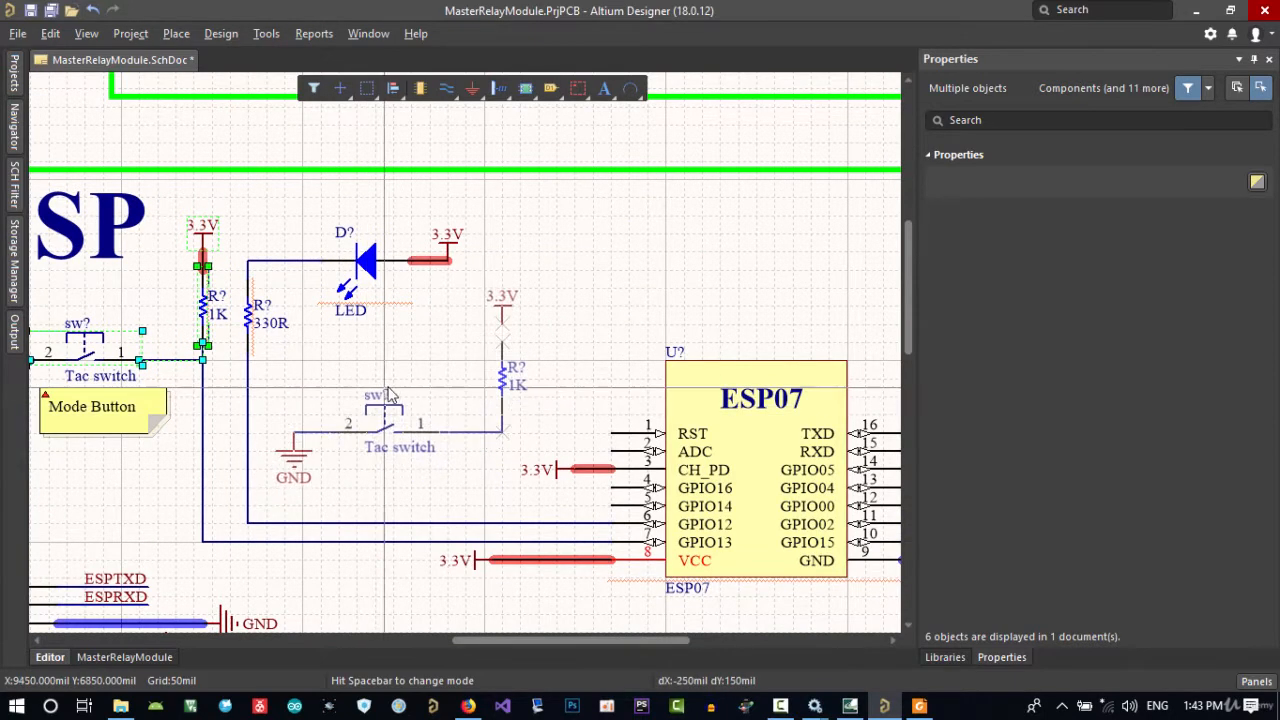
pyautogui.press('Left')
pyautogui.press('Left')
pyautogui.press('Left')
pyautogui.press('Left')
pyautogui.press('Left')
pyautogui.press('Left')
pyautogui.press('Left')
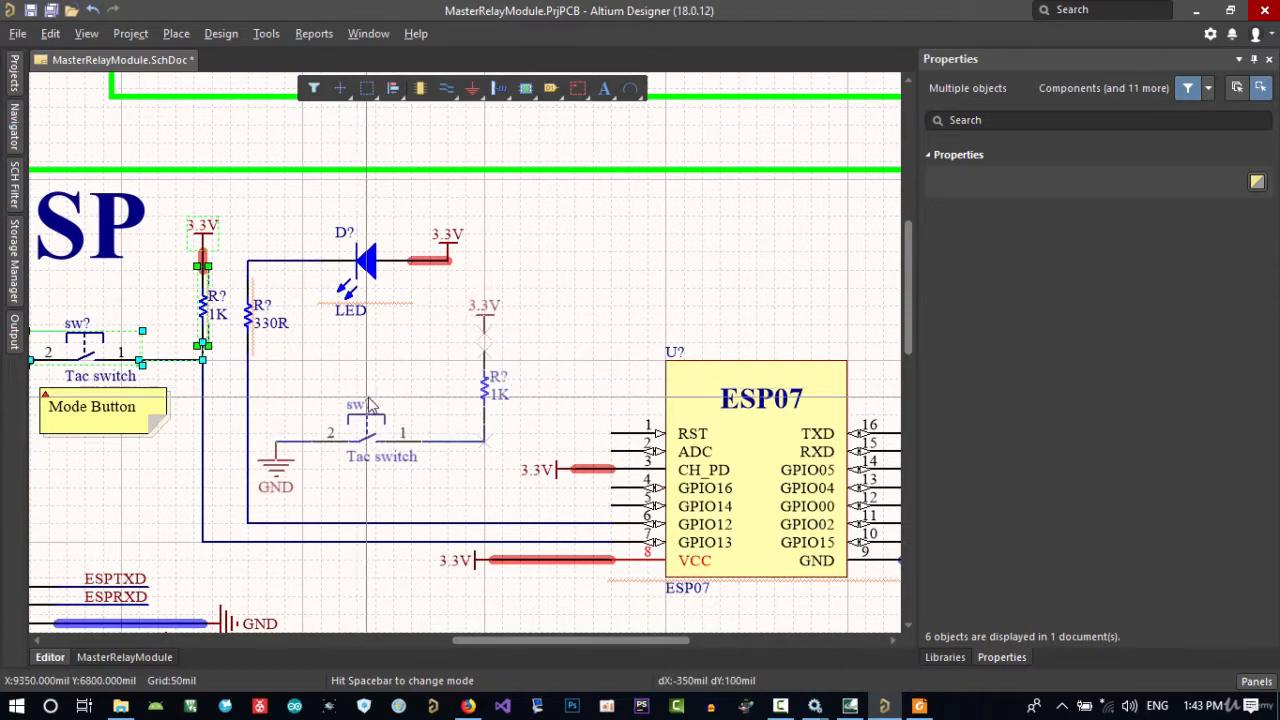
pyautogui.click(385, 395)
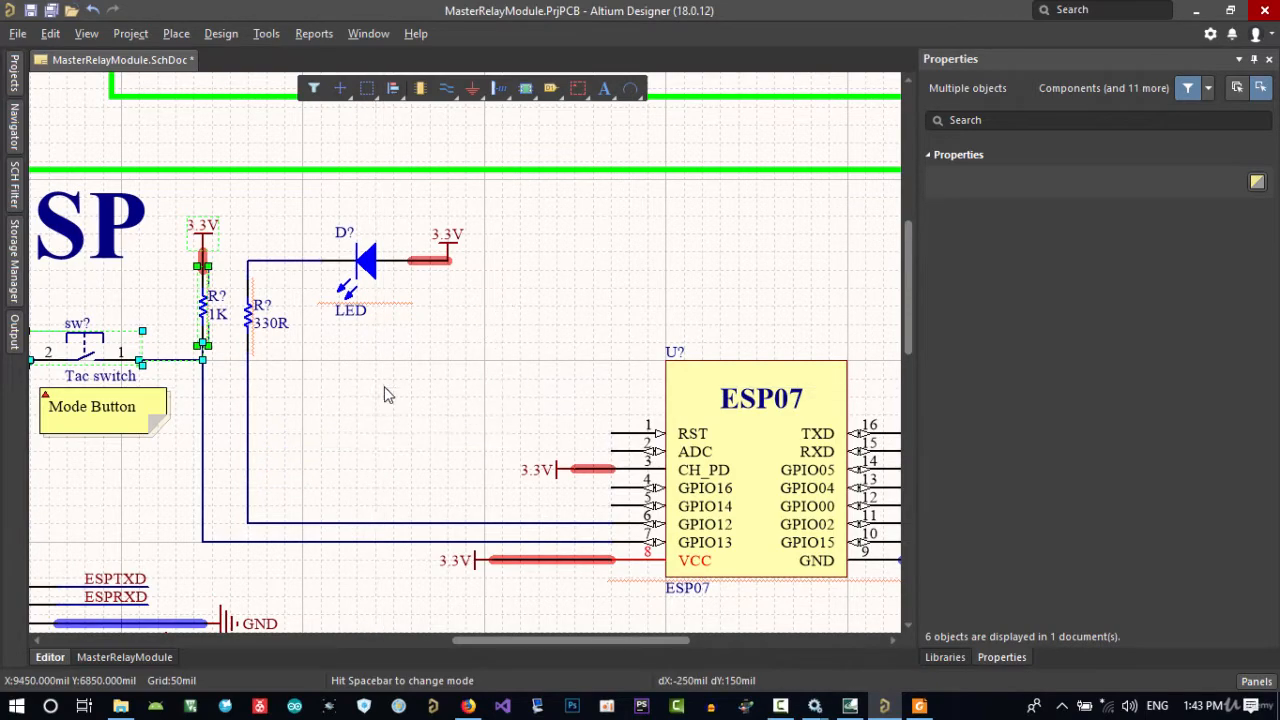
# Wire the junction of the pasted tac switch and 1K resistor to the ESP07's RST pin
pyautogui.keyDown('ctrl'); pyautogui.scroll(1, 518, 418); pyautogui.keyUp('ctrl')
pyautogui.keyDown('ctrl'); pyautogui.scroll(2, 518, 418); pyautogui.keyUp('ctrl')
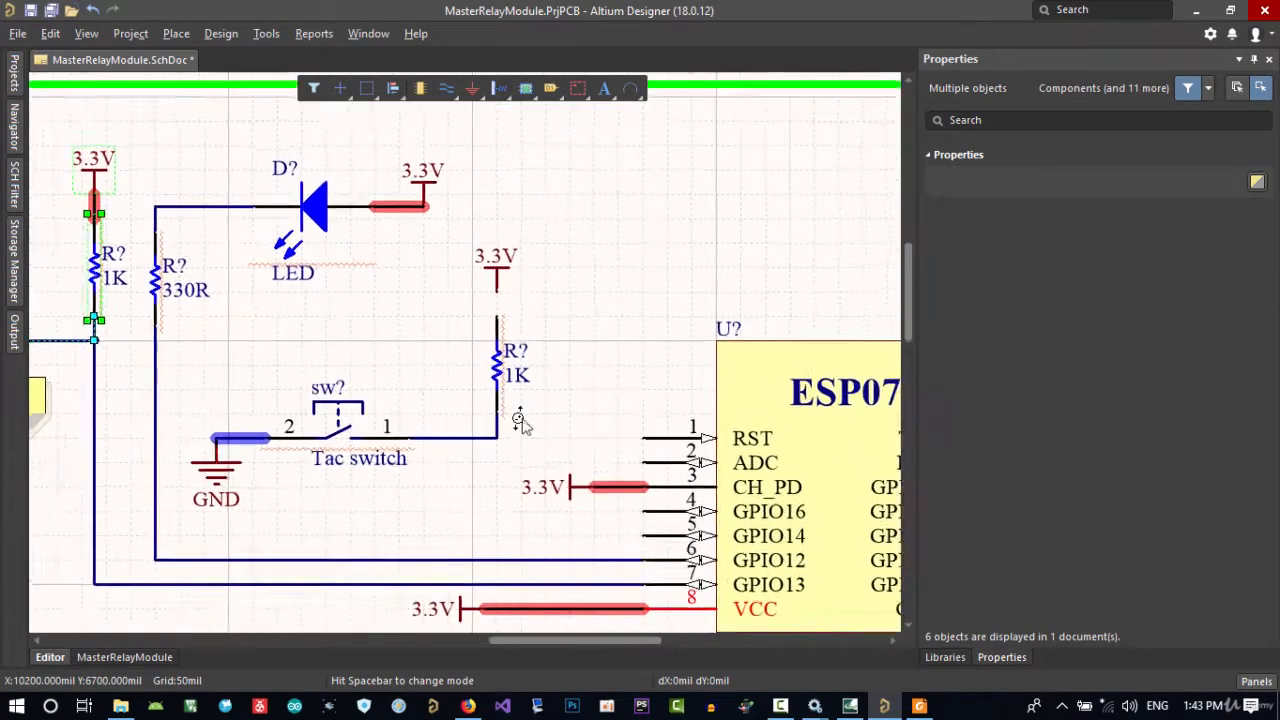
pyautogui.moveTo(578, 437); pyautogui.dragTo(490, 436, button='right')
pyautogui.click(470, 92)
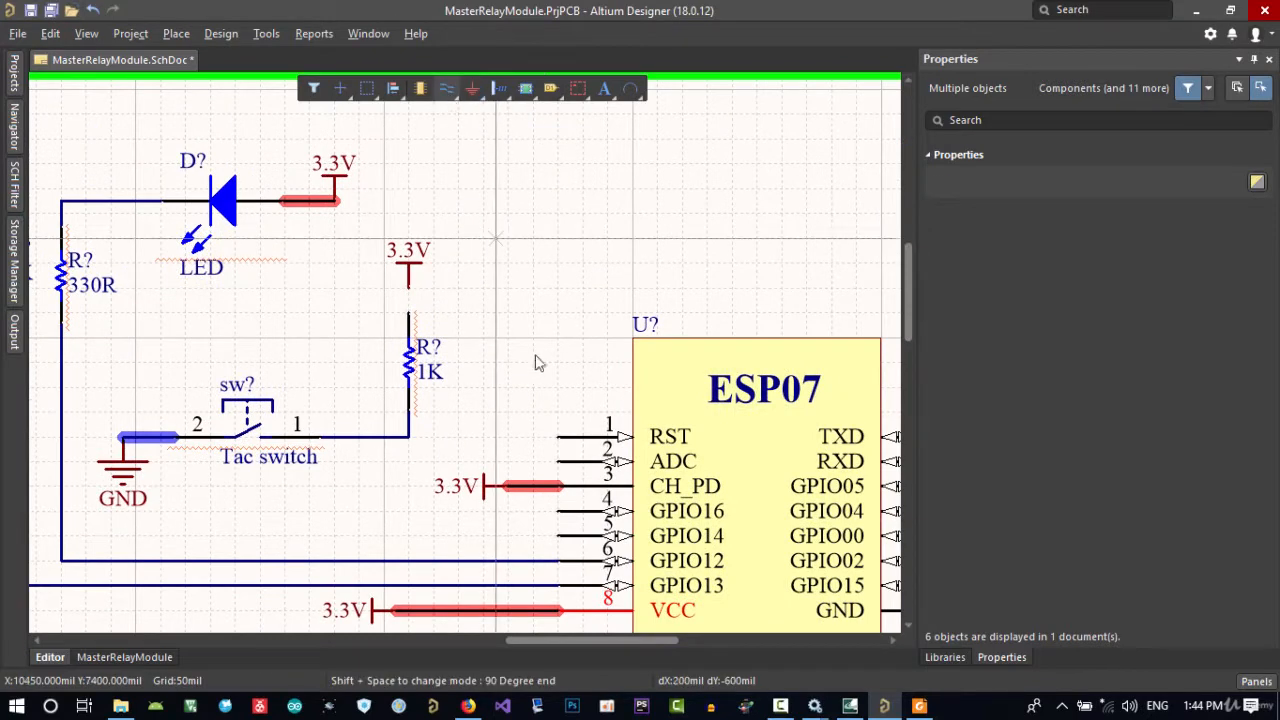
pyautogui.click(409, 436)
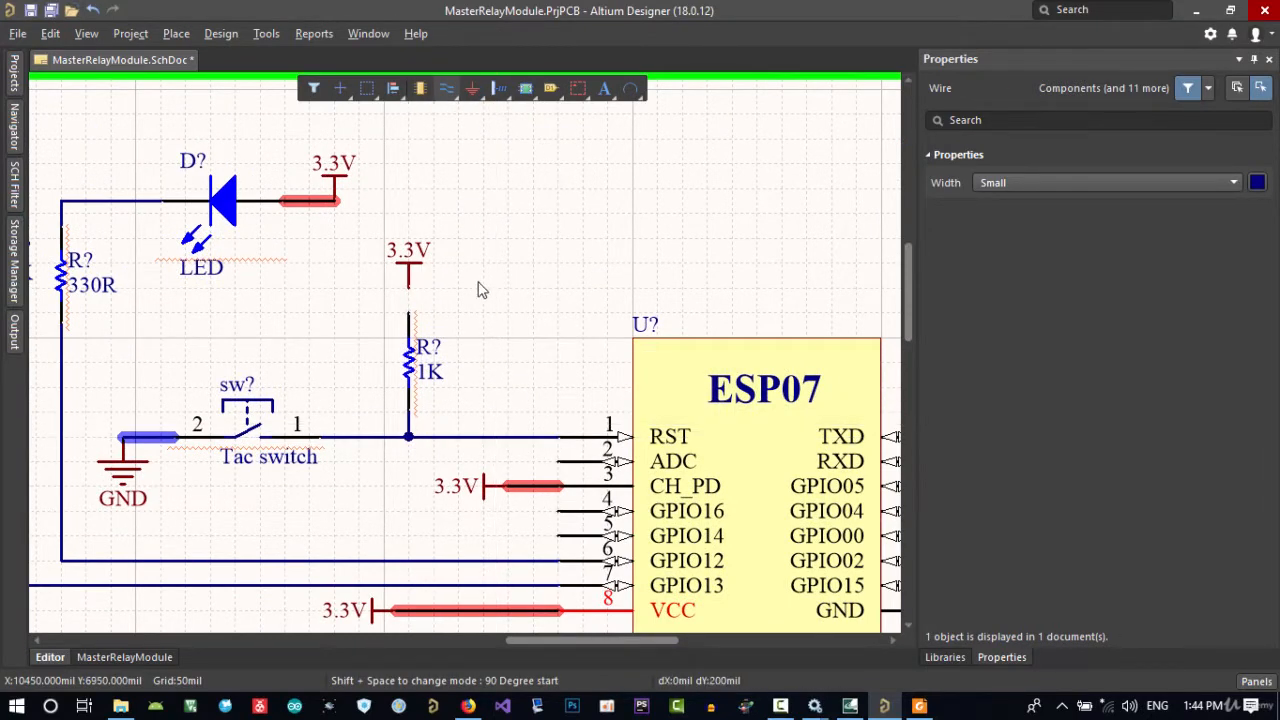
pyautogui.rightClick(480, 289)
# Delete the pasted 3.3V port and wire the top of the RST pull-up resistor to the LED's 3.3V port
pyautogui.click(410, 266)
pyautogui.press('Delete')
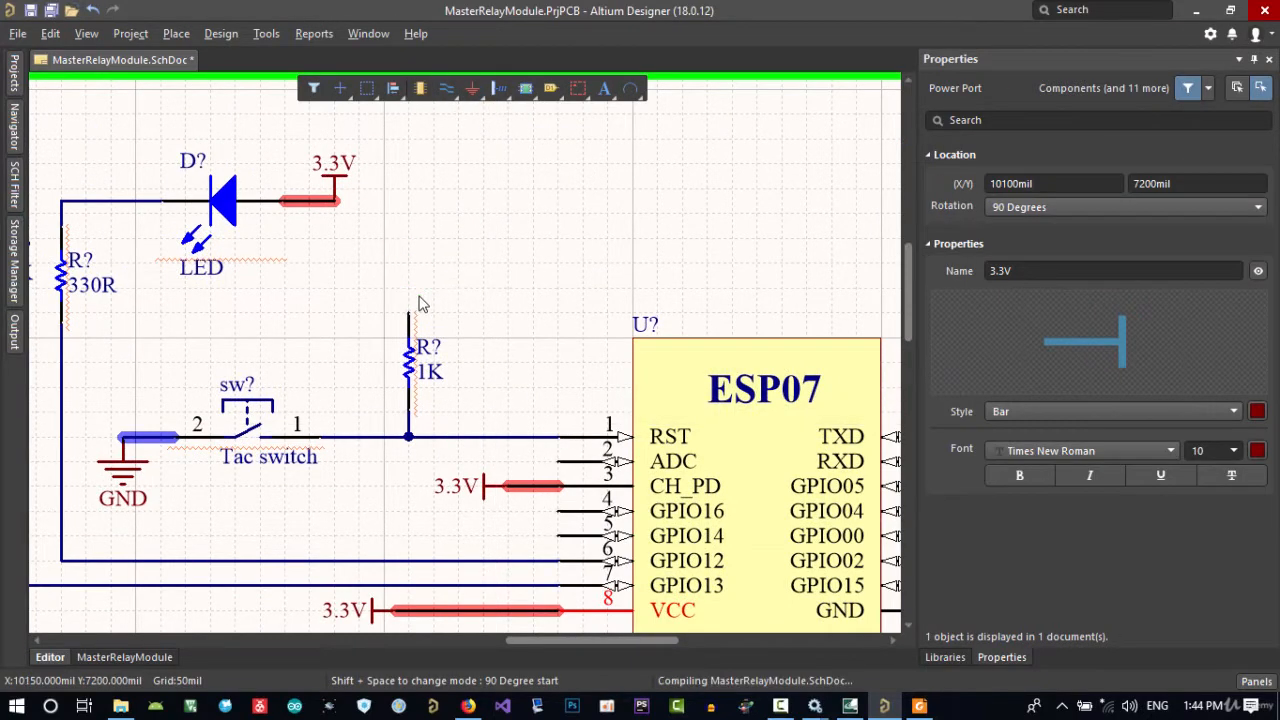
pyautogui.hotkey('ctrl', 'w')
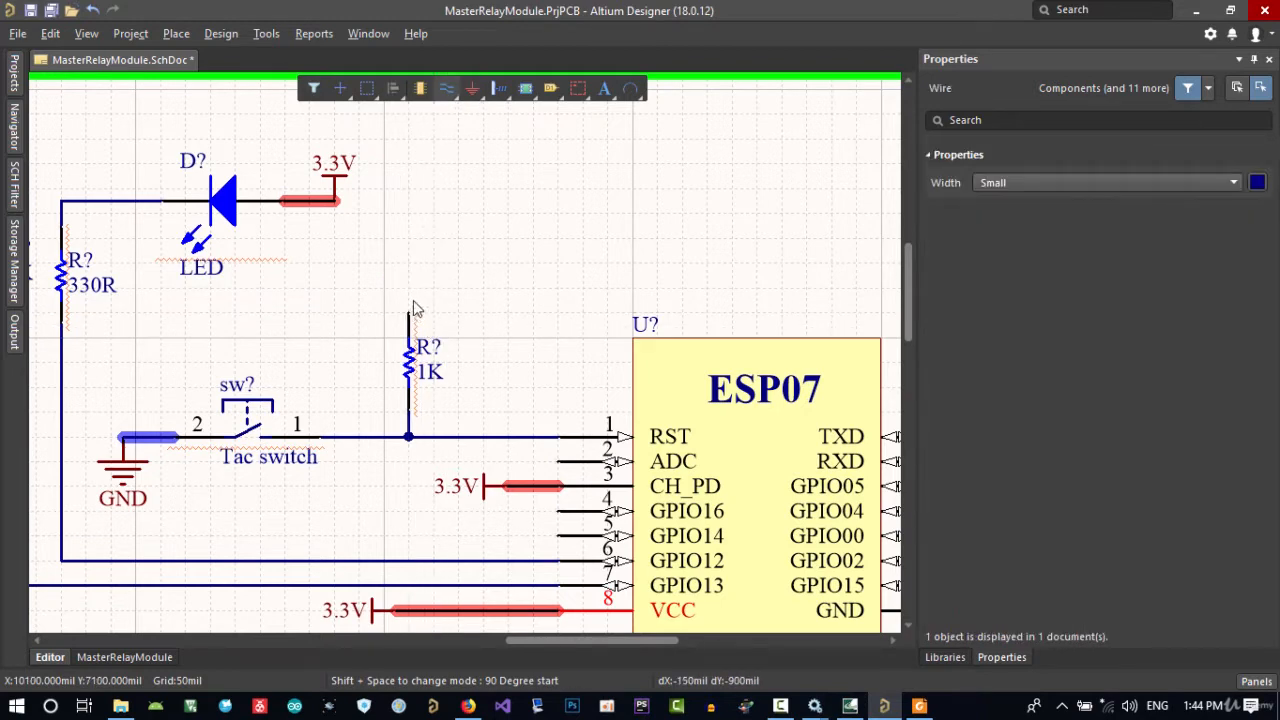
pyautogui.click(409, 313)
pyautogui.click(334, 201)
pyautogui.rightClick(375, 258)
pyautogui.moveTo(377, 328); pyautogui.dragTo(456, 298, button='right')
pyautogui.click(424, 331)
pyautogui.moveTo(428, 478); pyautogui.dragTo(484, 462, button='right')
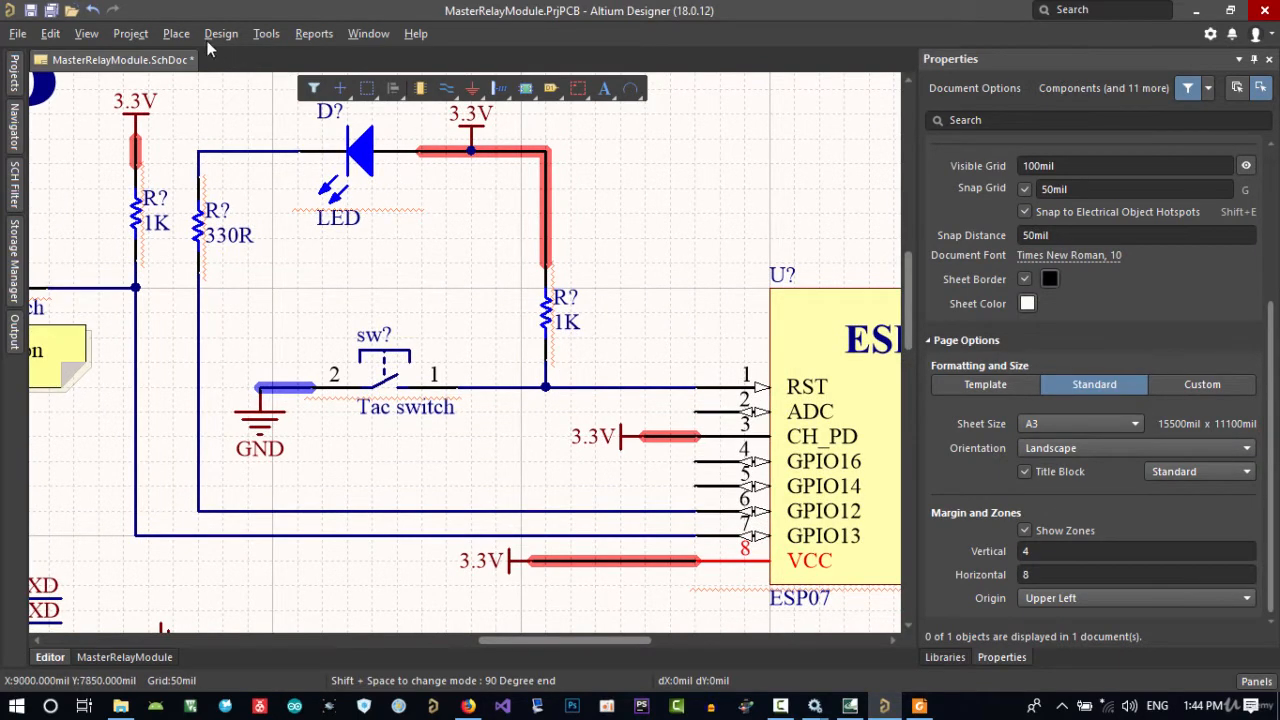
# Place a net label named ESPReset on the wire between the reset switch junction and the ESP07's RST pin
pyautogui.click(176, 33)
pyautogui.press('Escape')
pyautogui.press('Tab')
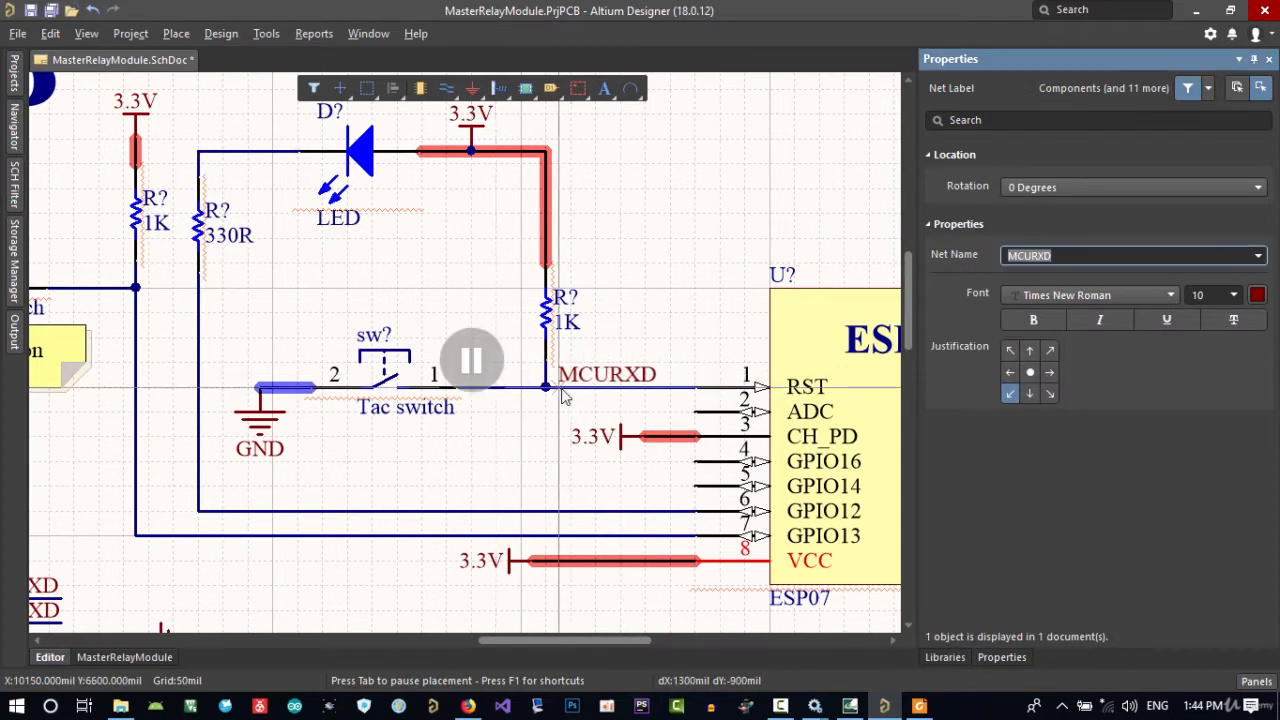
pyautogui.write('ESPReset')
pyautogui.press('Return')
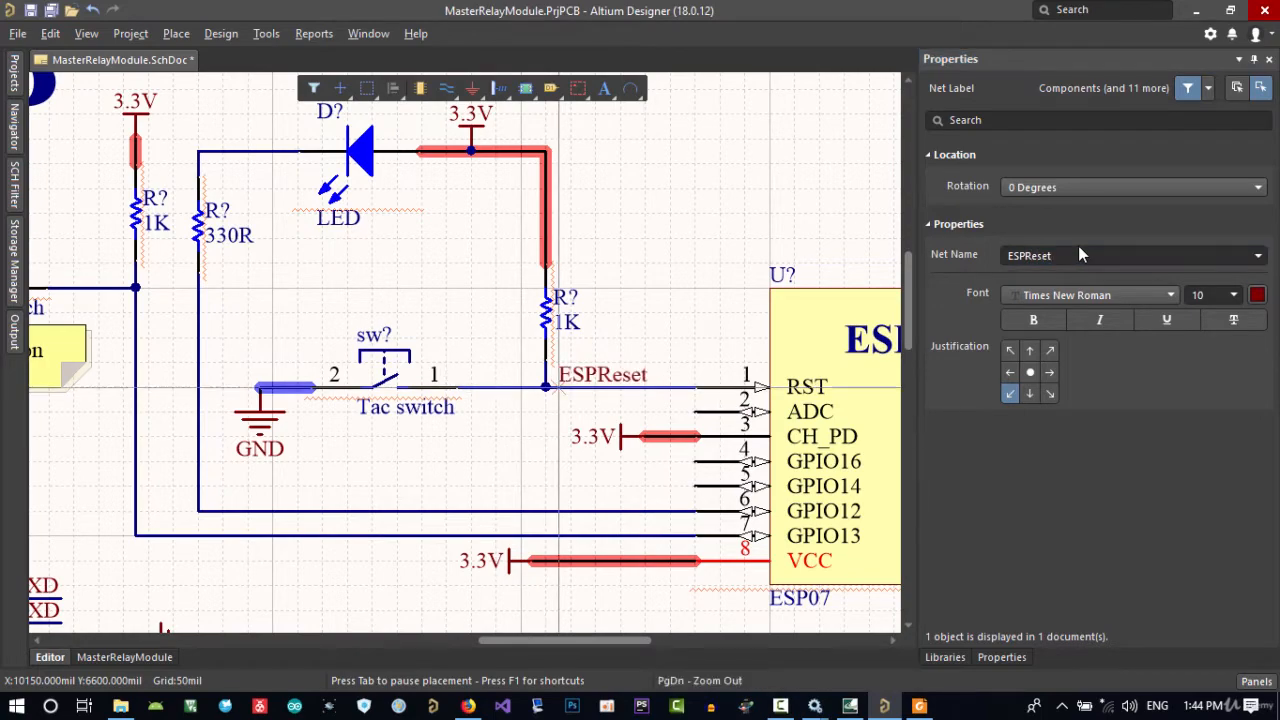
pyautogui.click(559, 388)
pyautogui.rightClick(660, 316)
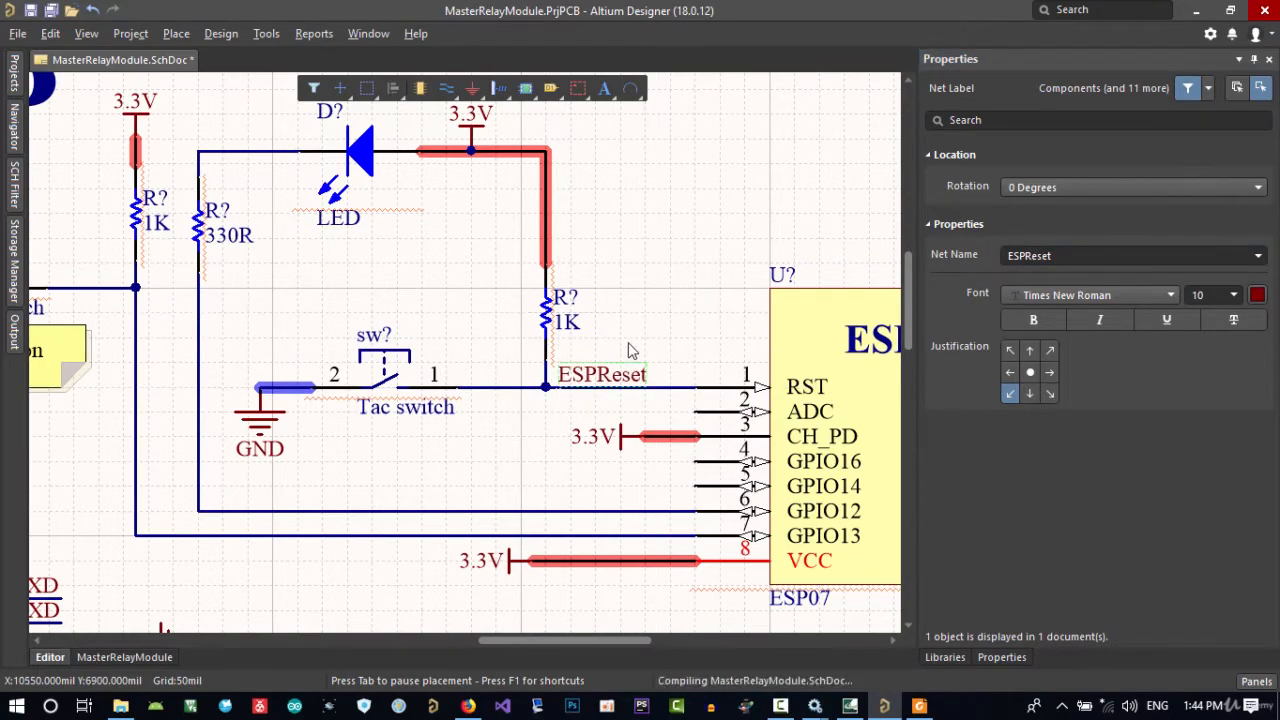
pyautogui.click(580, 382)
# Shift the RST 1K pull-up resistor about 200 mil toward the tac switch, keeping its wires attached
pyautogui.keyDown('ctrl'); pyautogui.scroll(-3, 630, 358); pyautogui.keyUp('ctrl')
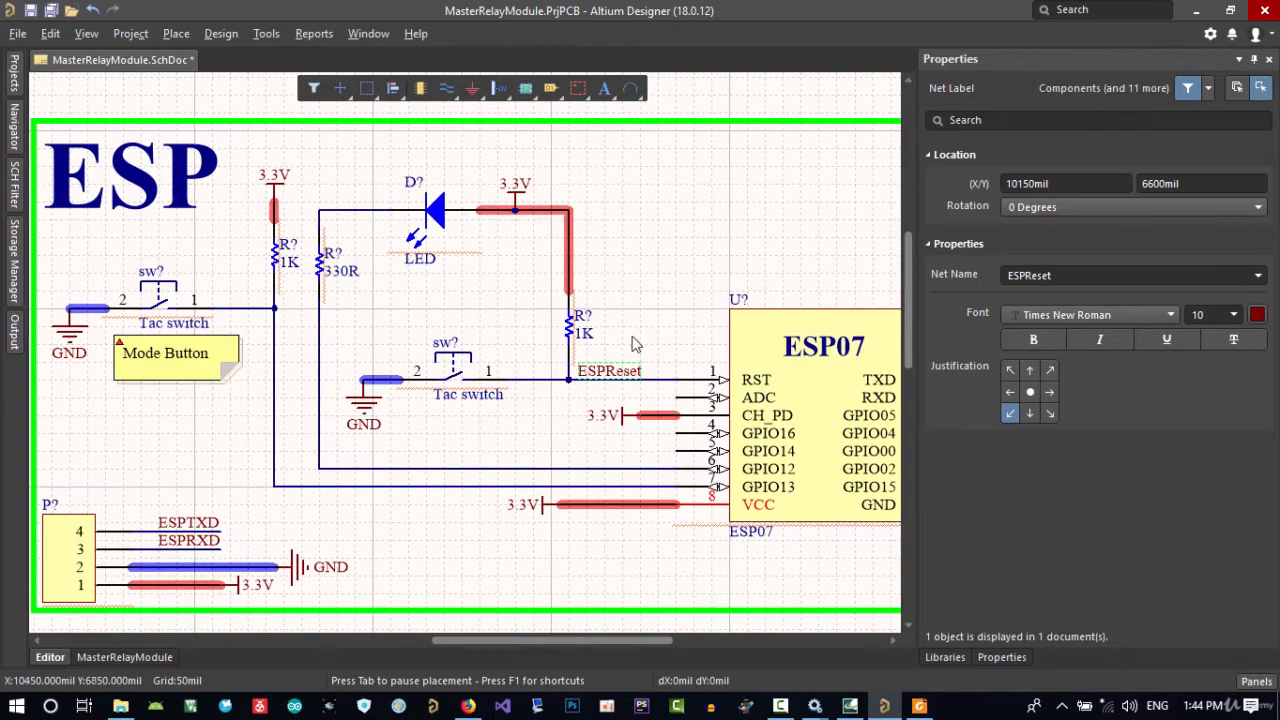
pyautogui.moveTo(632, 345); pyautogui.dragTo(605, 364, button='right')
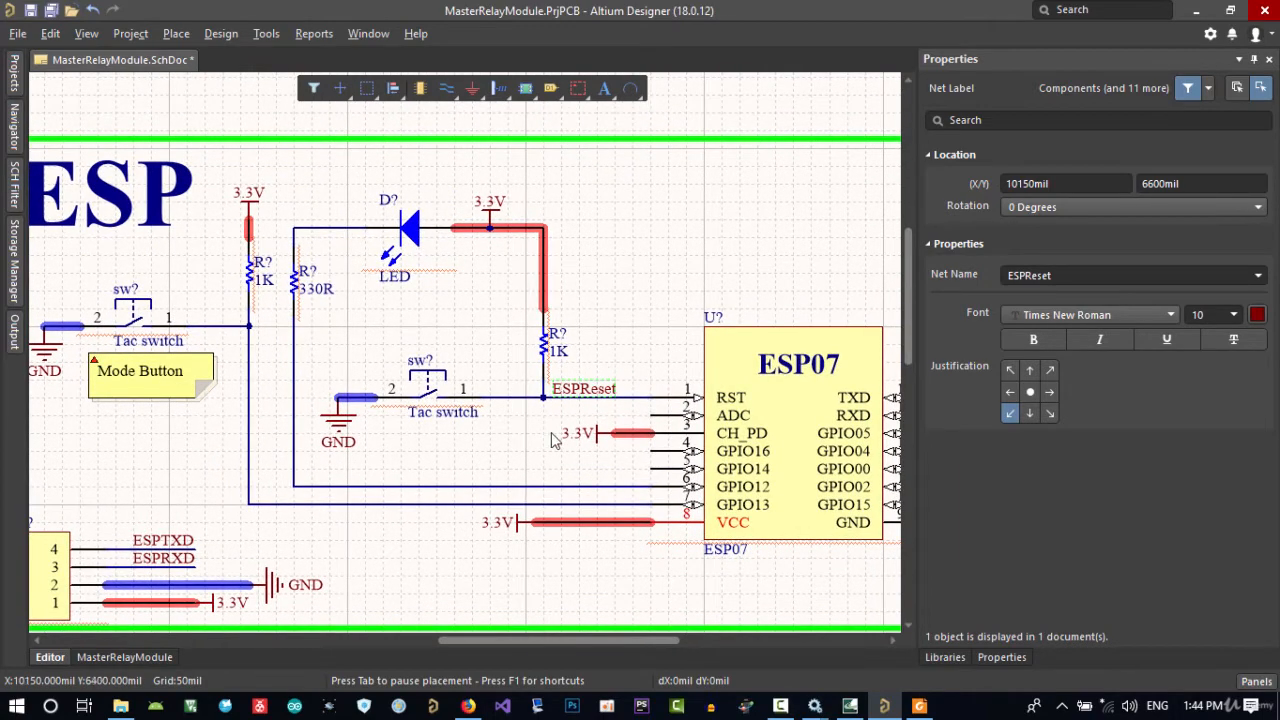
pyautogui.moveTo(556, 440); pyautogui.dragTo(510, 422, button='right')
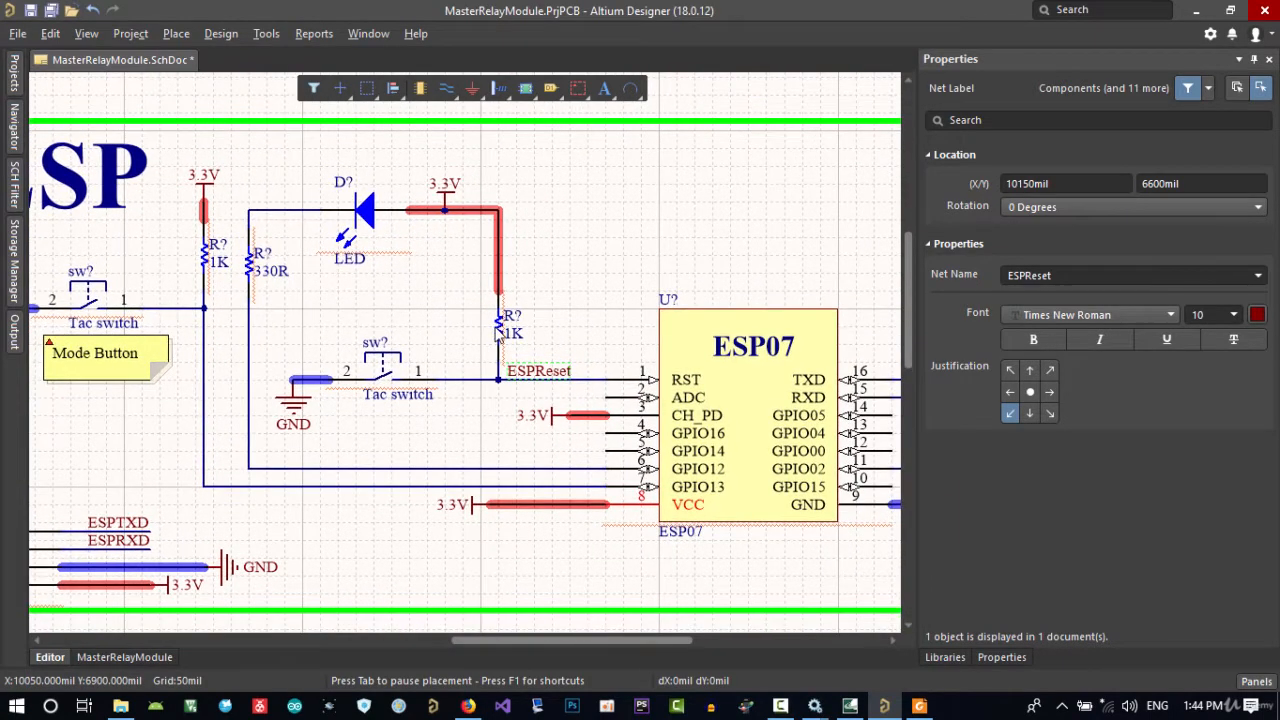
pyautogui.keyDown('ctrl'); pyautogui.moveTo(499, 363); pyautogui.dragTo(462, 365); pyautogui.keyUp('ctrl')
# Delete the skewed wire and rewire the reset tac switch and 1K resistor straight to the ESPReset line
pyautogui.click(492, 378)
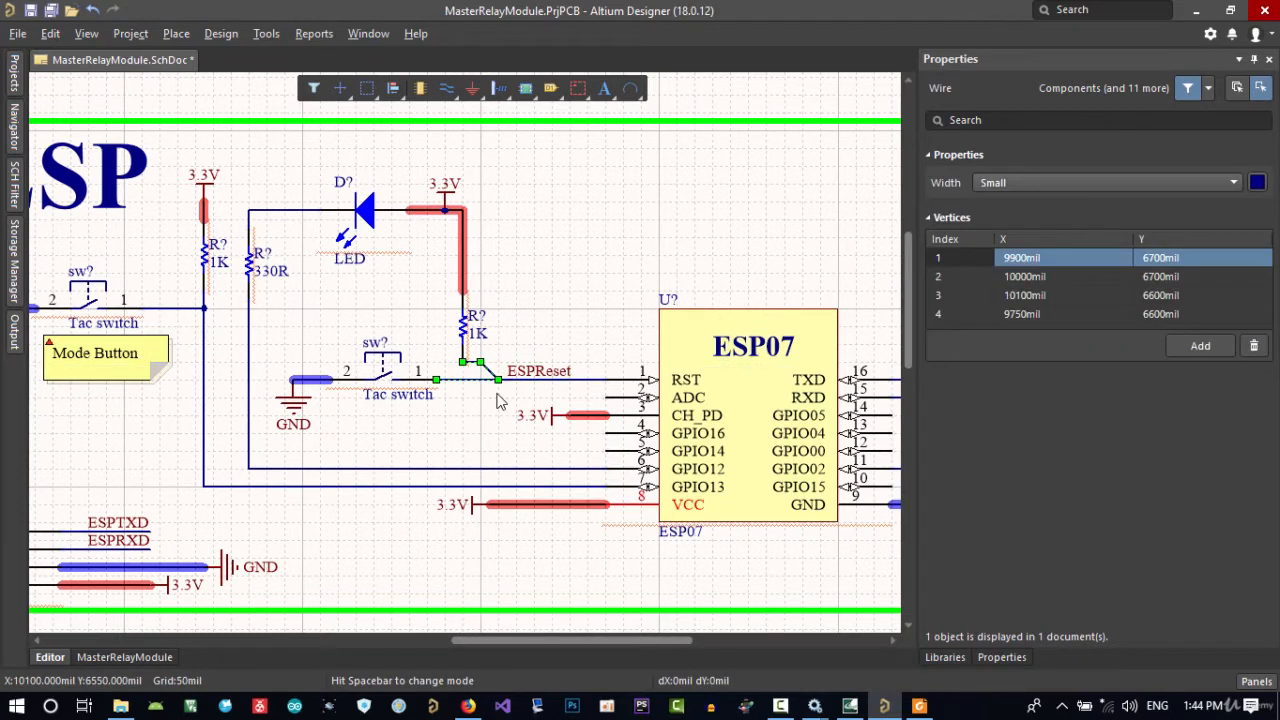
pyautogui.press('Delete')
pyautogui.hotkey('ctrl', 'w')
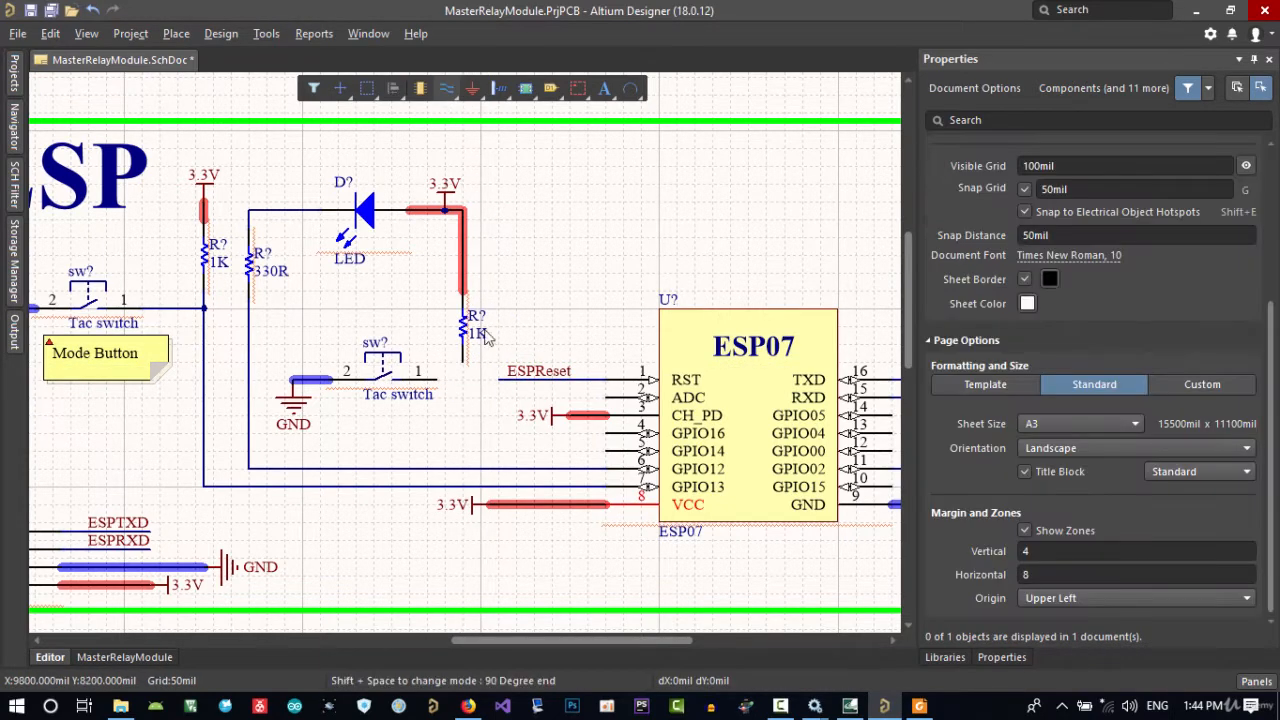
pyautogui.click(498, 380)
pyautogui.click(462, 379)
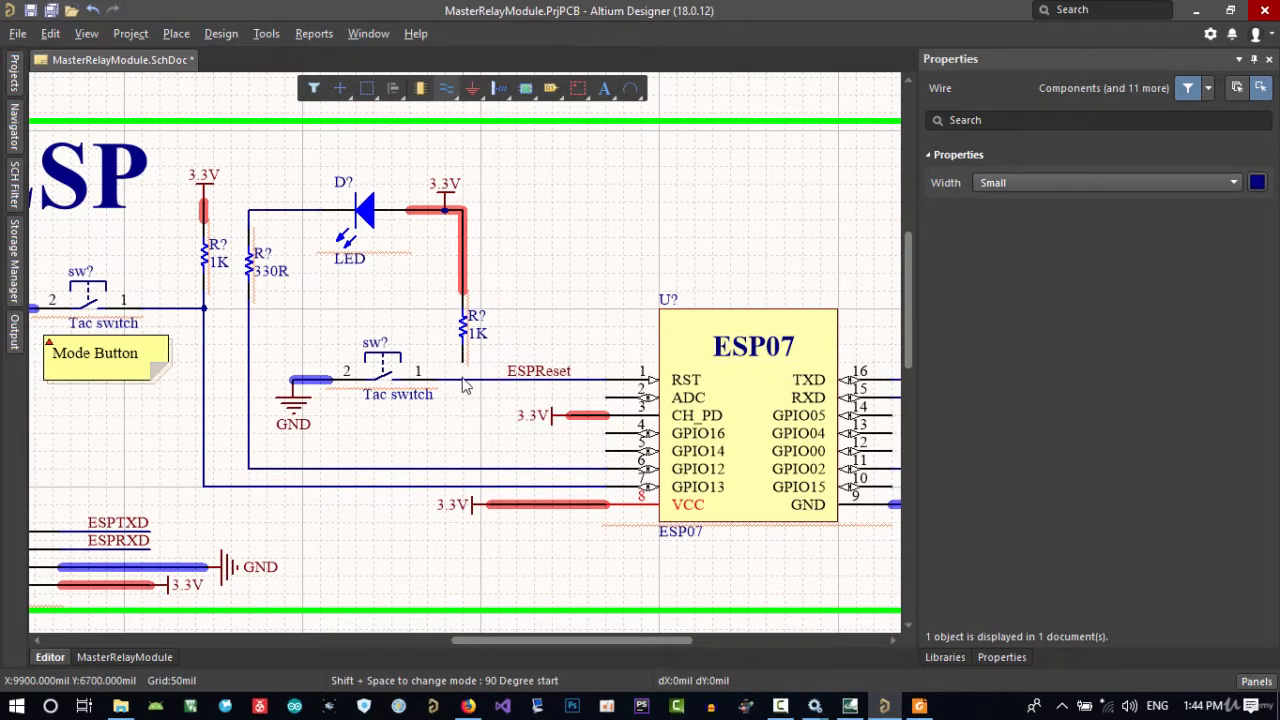
pyautogui.click(464, 388)
pyautogui.rightClick(463, 417)
pyautogui.moveTo(417, 443); pyautogui.dragTo(455, 445, button='right')
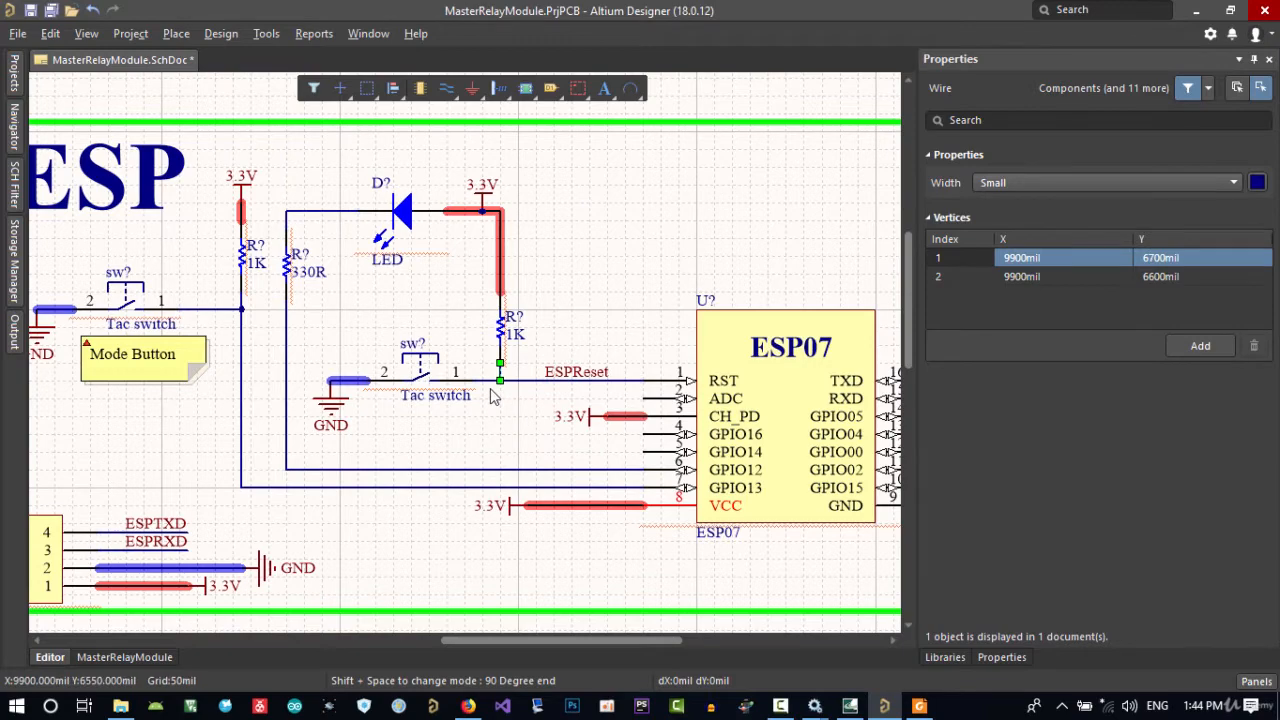
# Choose the Cap component from navid2015.IntLib with the Cap0805 footprint
pyautogui.keyDown('ctrl'); pyautogui.scroll(-2, 497, 390); pyautogui.keyUp('ctrl')
pyautogui.keyDown('ctrl'); pyautogui.scroll(1, 498, 389); pyautogui.keyUp('ctrl')
pyautogui.keyDown('ctrl'); pyautogui.scroll(1, 497, 388); pyautogui.keyUp('ctrl')
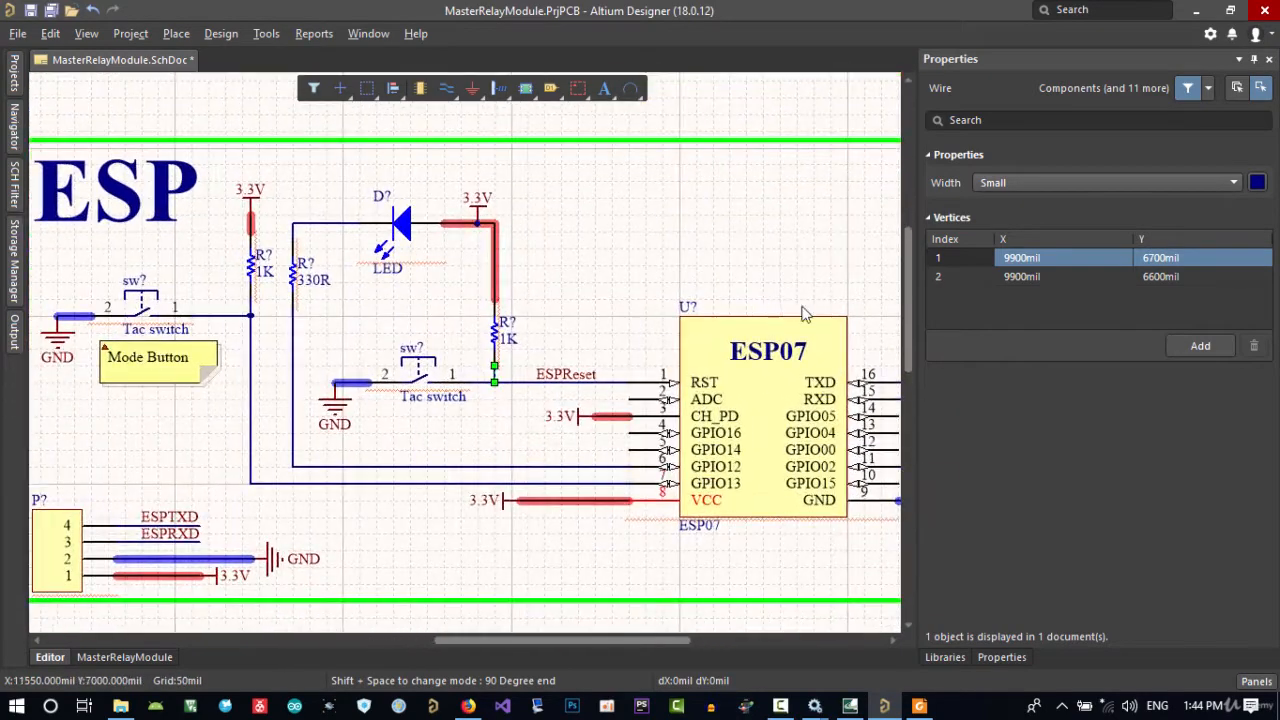
pyautogui.click(946, 658)
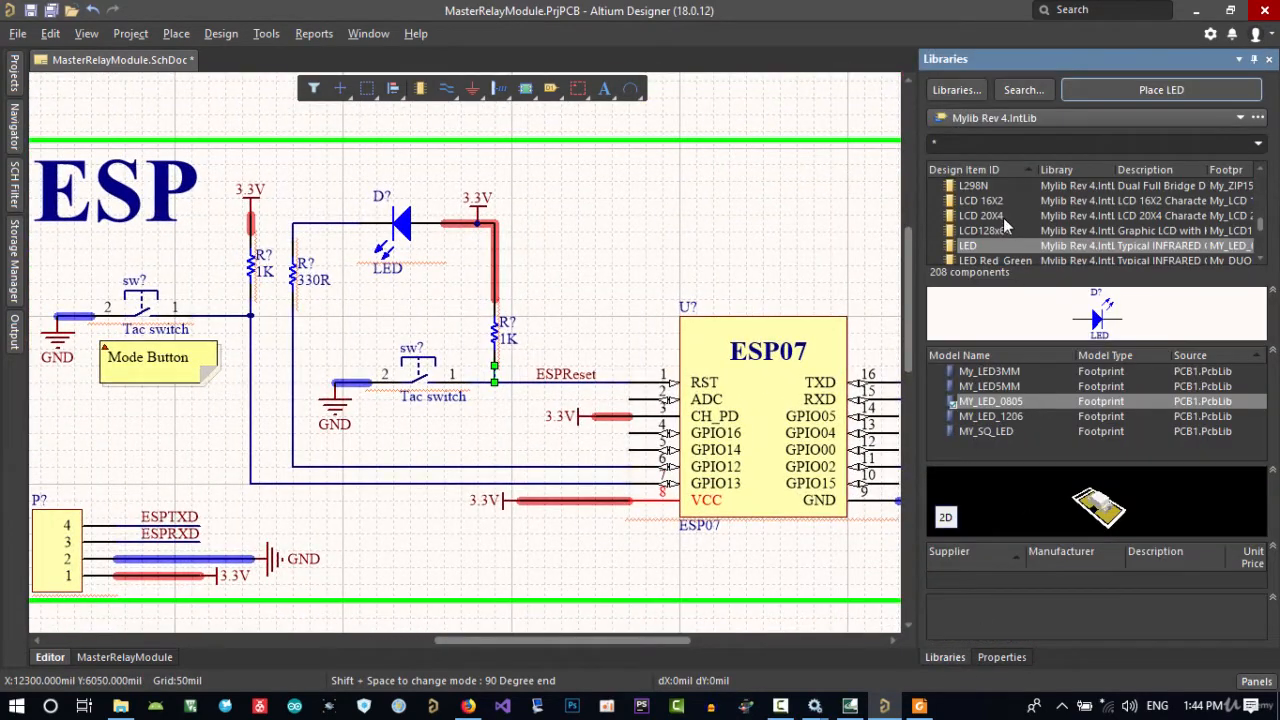
pyautogui.click(1026, 118)
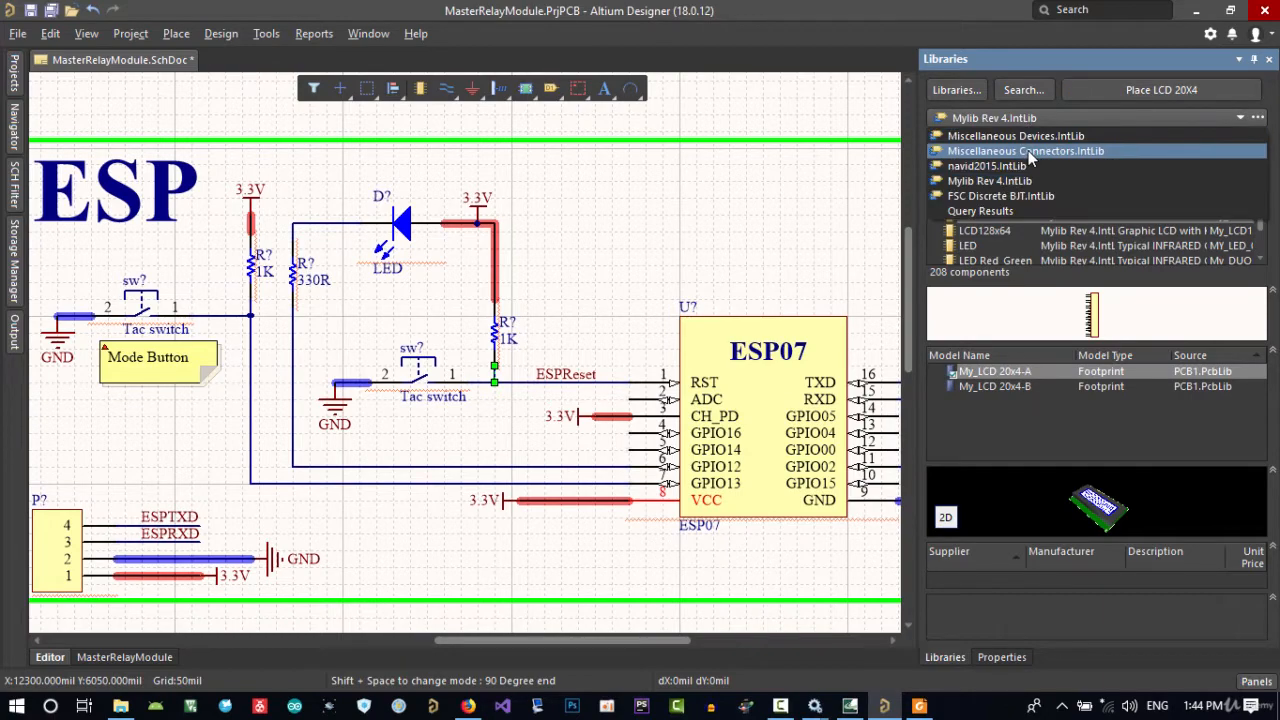
pyautogui.click(1033, 166)
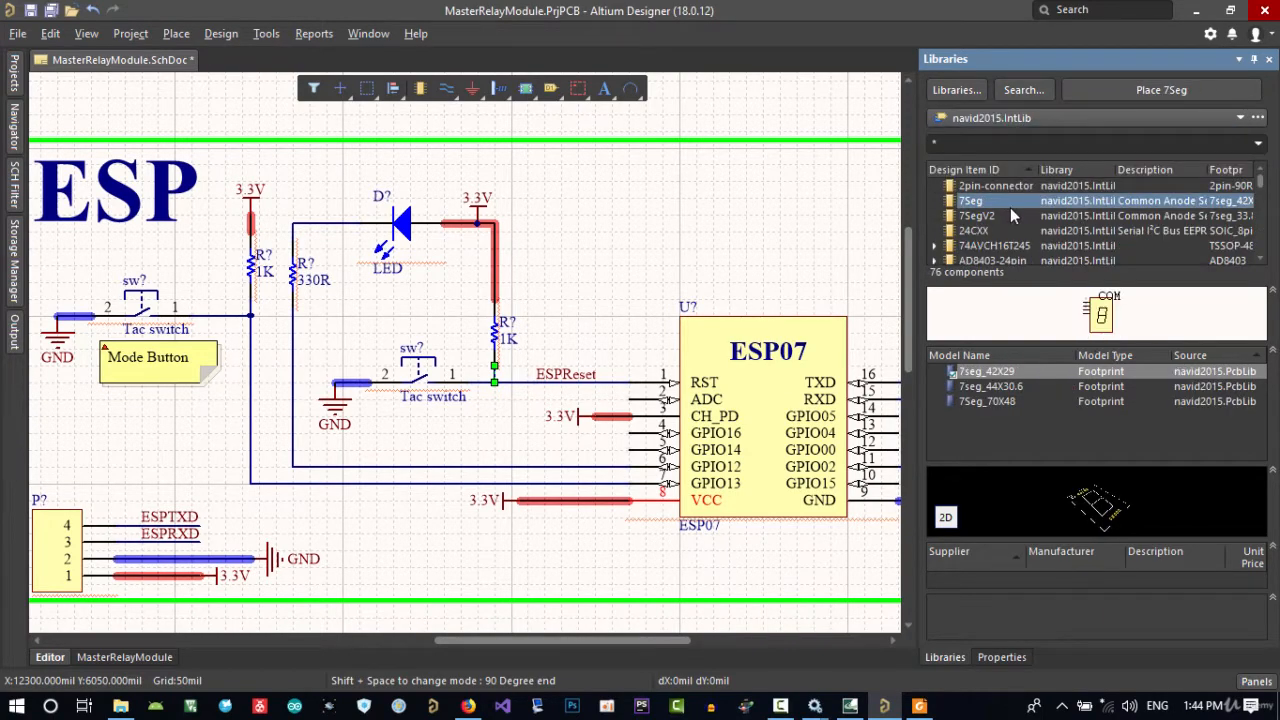
pyautogui.write('ca')
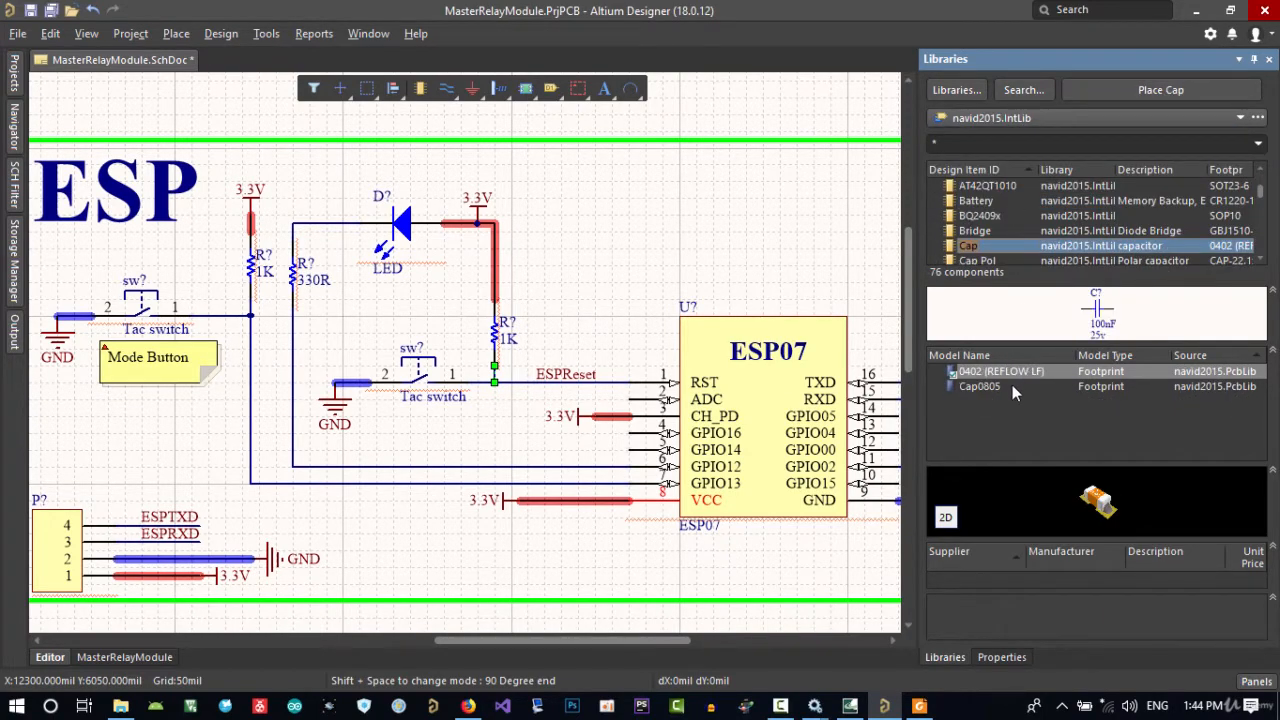
pyautogui.click(1008, 388)
# Place the 100nF capacitor vertically below the ESPReset junction and wire its upper pin to that junction
pyautogui.click(1150, 91)
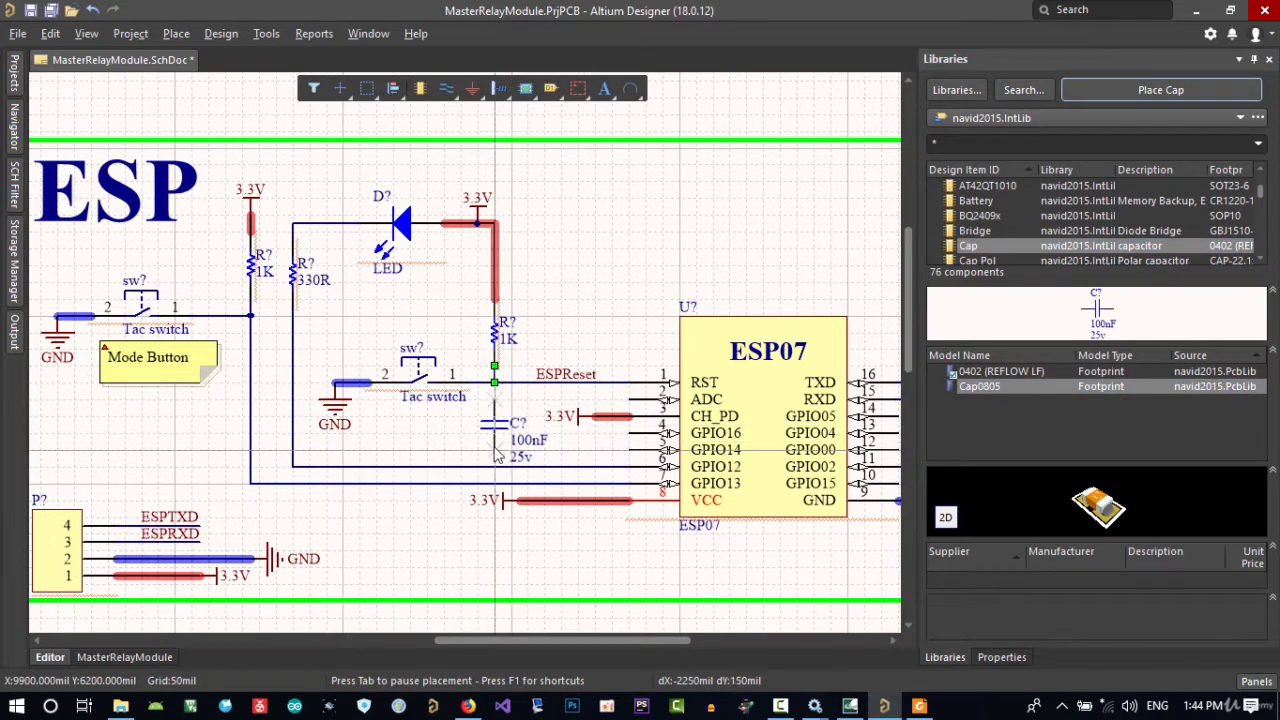
pyautogui.click(494, 450)
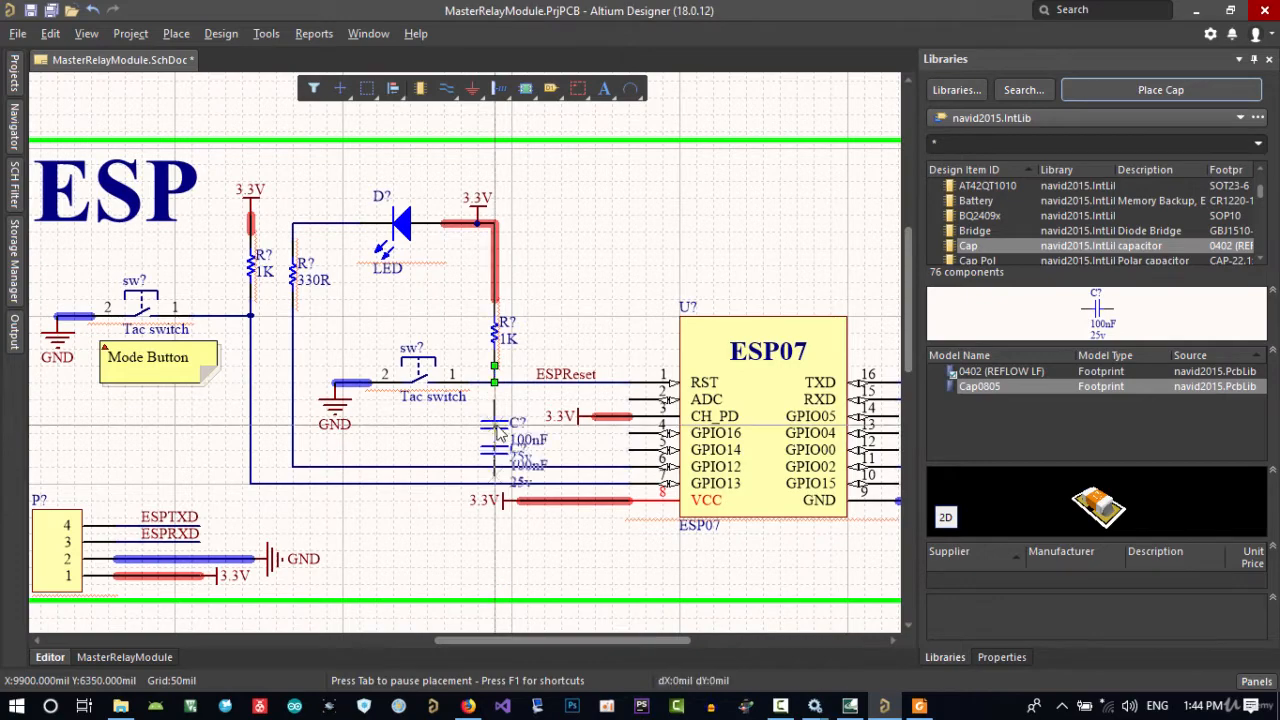
pyautogui.rightClick(536, 433)
pyautogui.click(507, 416)
pyautogui.keyDown('ctrl'); pyautogui.scroll(3, 507, 416); pyautogui.keyUp('ctrl')
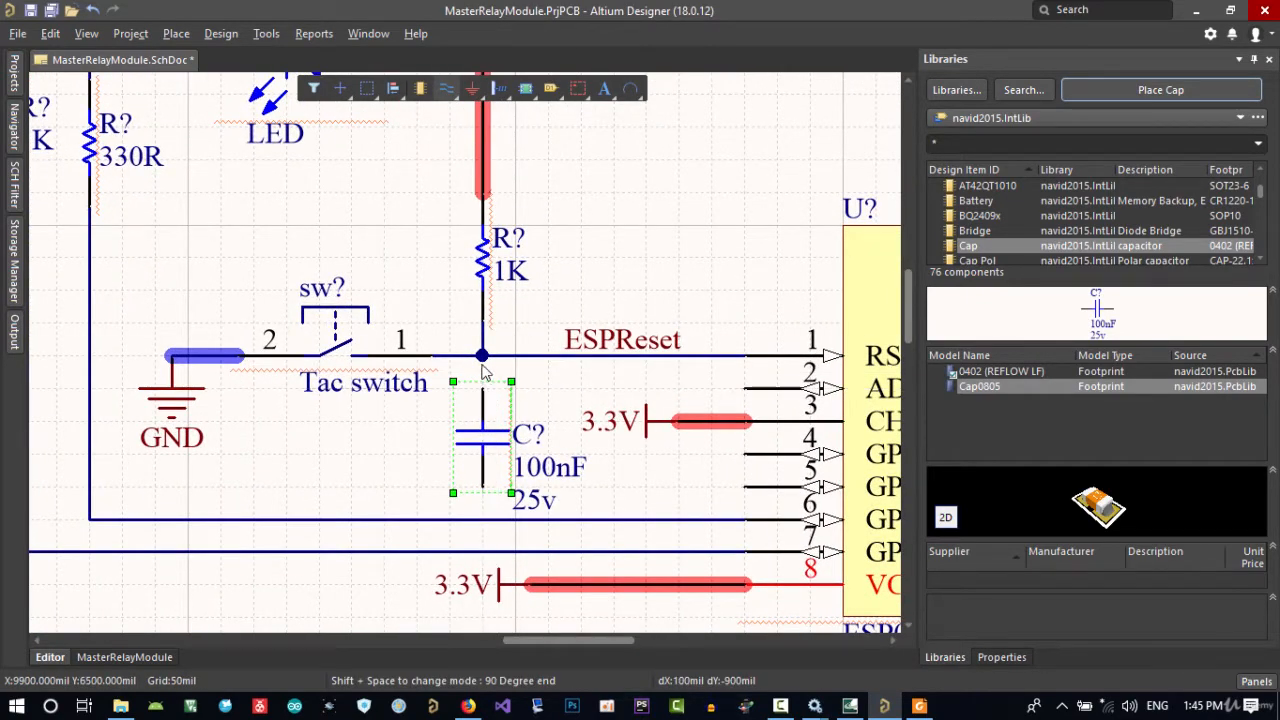
pyautogui.rightClick(627, 390)
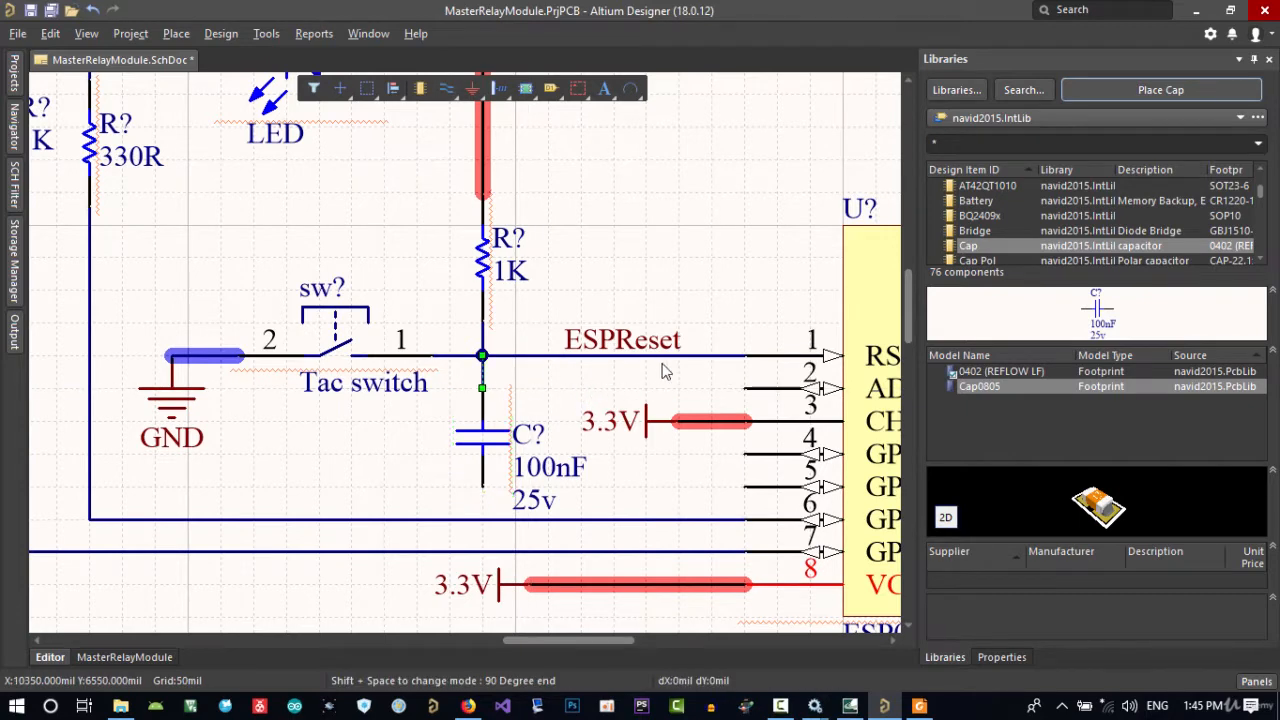
# Move the RST pull-up resistor, the reset tac switch with its GND, and the capacitor up, keeping them connected
pyautogui.moveTo(709, 410); pyautogui.dragTo(520, 382, button='right')
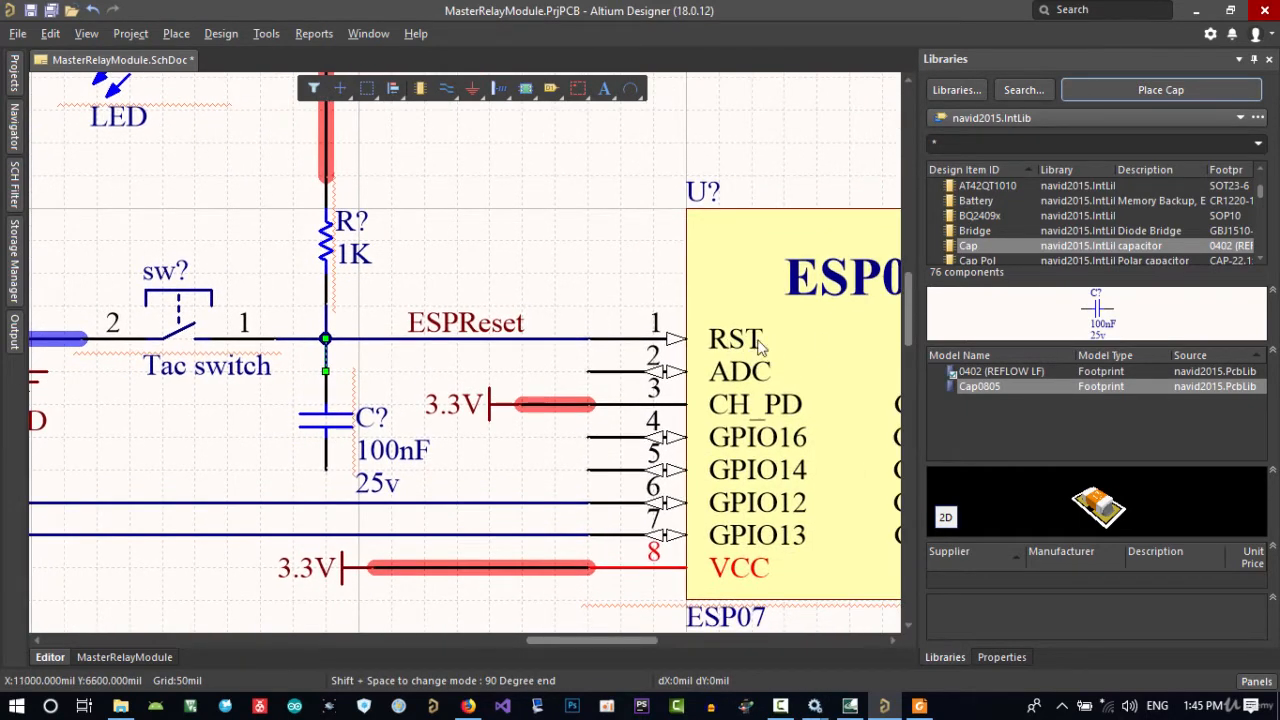
pyautogui.moveTo(411, 405); pyautogui.dragTo(525, 346, button='right')
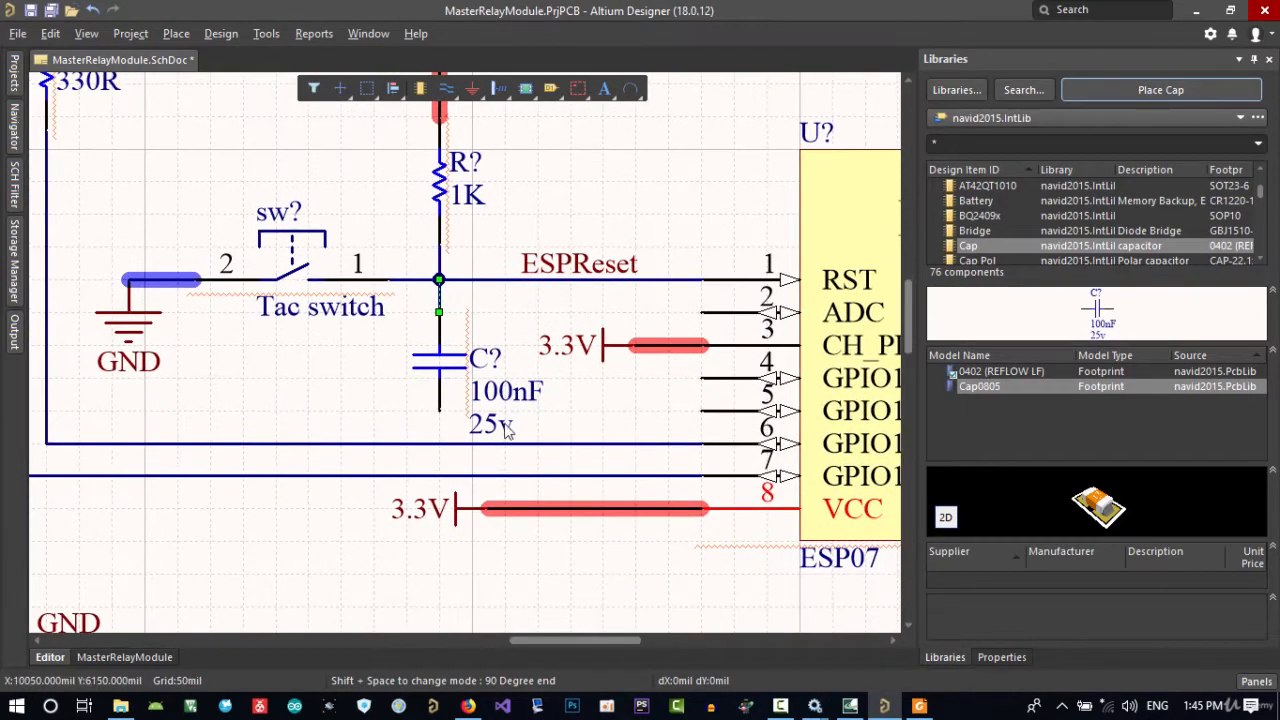
pyautogui.keyDown('ctrl'); pyautogui.scroll(-3, 355, 420); pyautogui.keyUp('ctrl')
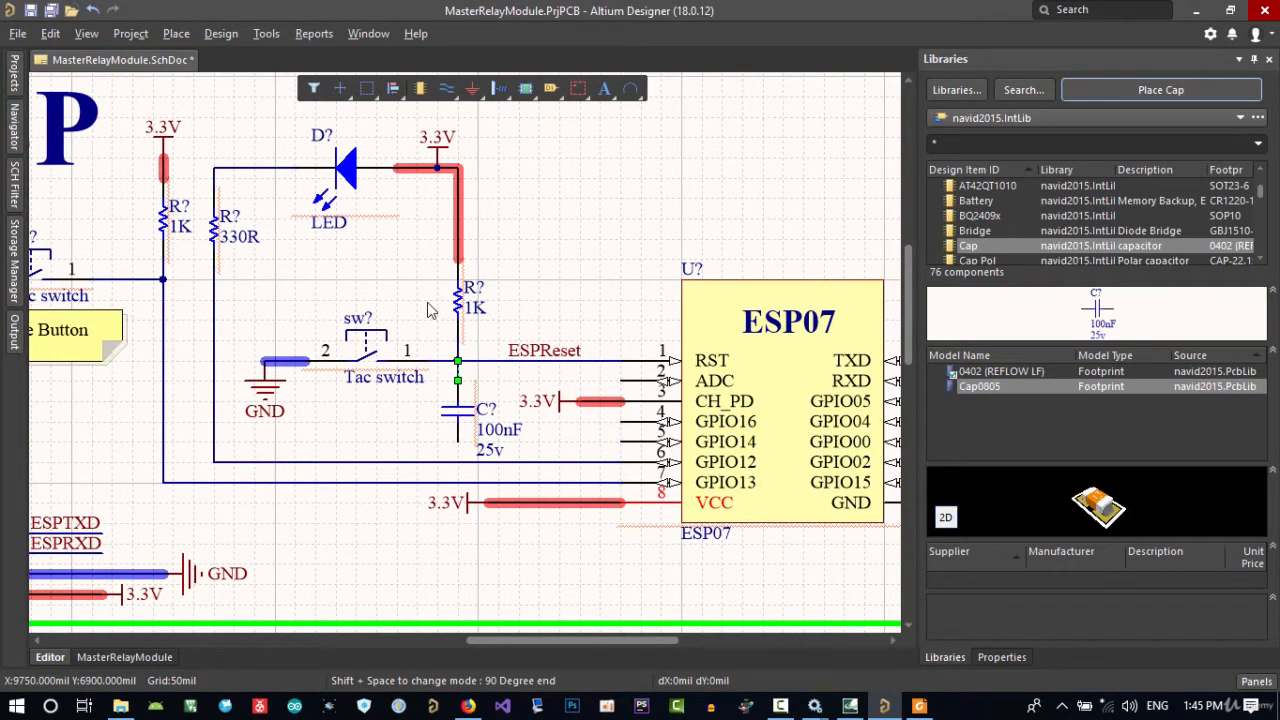
pyautogui.keyDown('ctrl'); pyautogui.moveTo(458, 301); pyautogui.dragTo(458, 190); pyautogui.keyUp('ctrl')
pyautogui.moveTo(434, 309); pyautogui.dragTo(296, 407)
pyautogui.moveTo(268, 362); pyautogui.dragTo(267, 308)
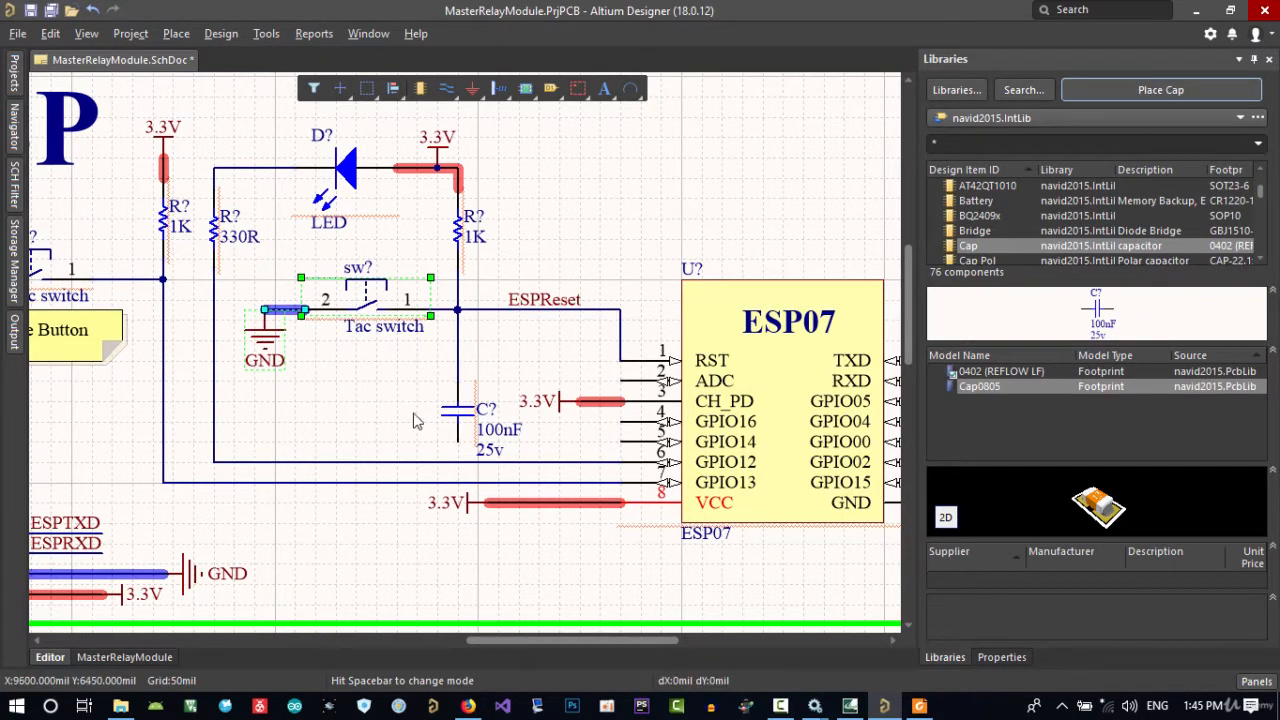
pyautogui.moveTo(463, 418); pyautogui.dragTo(461, 343)
# Move the reset capacitor's 100nF and 25v labels to its left side, clear of the 3.3V port
pyautogui.click(498, 390)
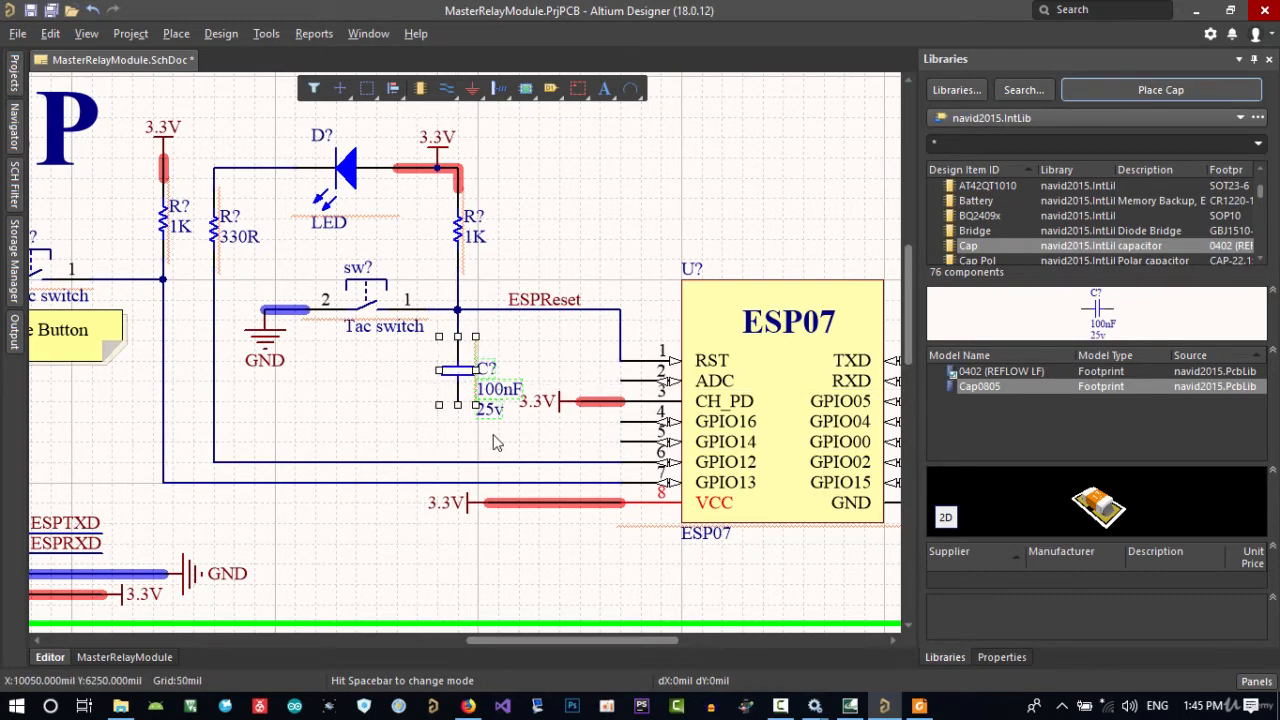
pyautogui.moveTo(490, 410); pyautogui.dragTo(434, 361)
pyautogui.click(489, 410)
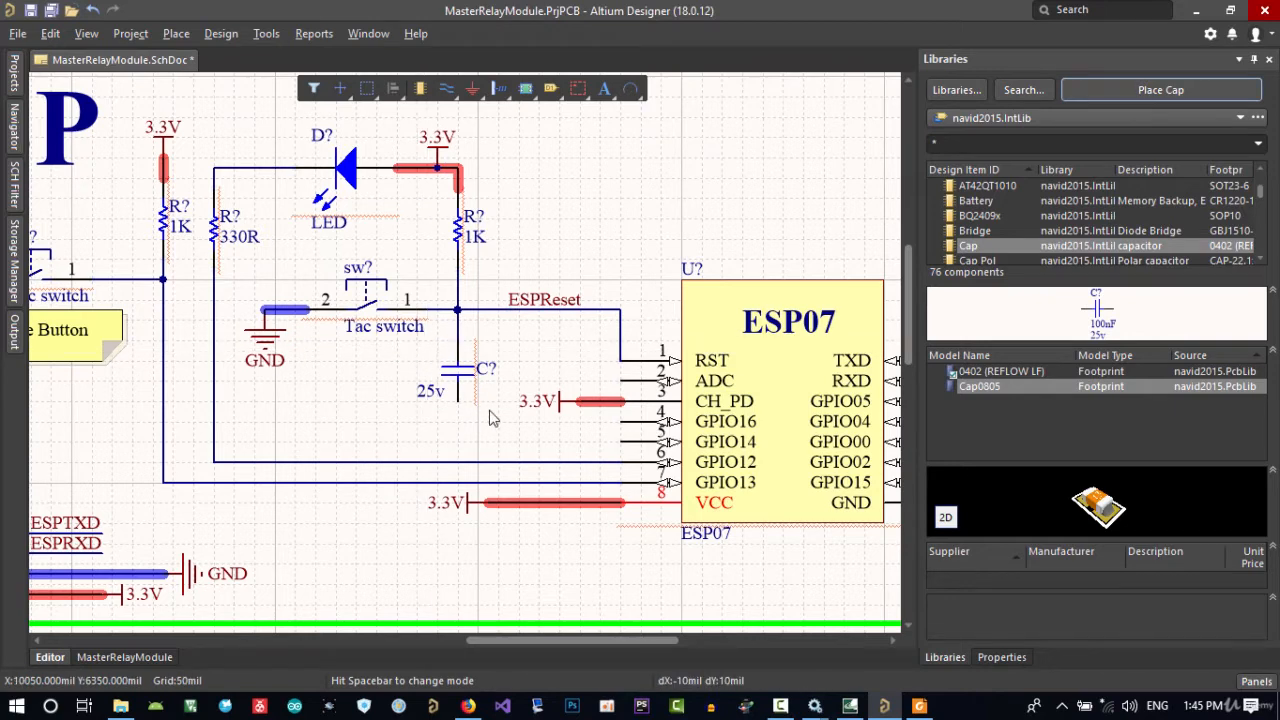
# Remove the ESPReset wire and redraw it from RST to the tac switch, with its vertical run 100 mil from the pin's end
pyautogui.scroll(1, 498, 400)
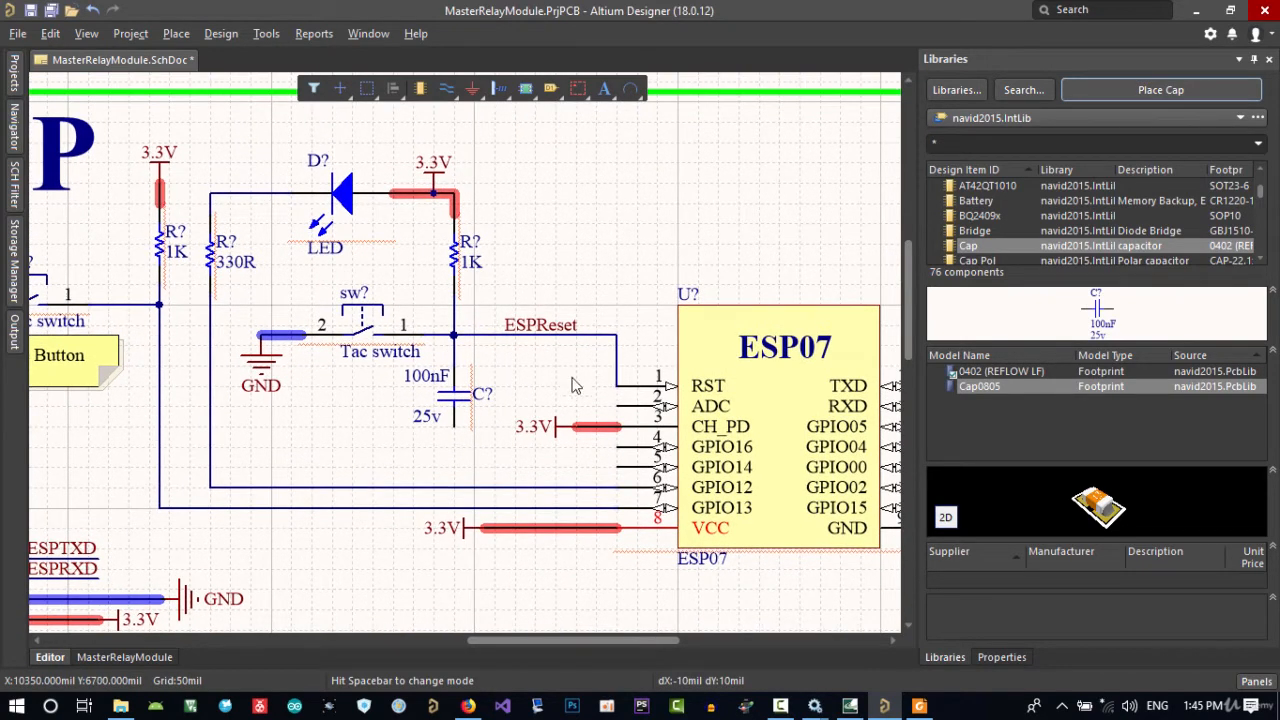
pyautogui.click(618, 356)
pyautogui.moveTo(612, 381); pyautogui.dragTo(620, 378)
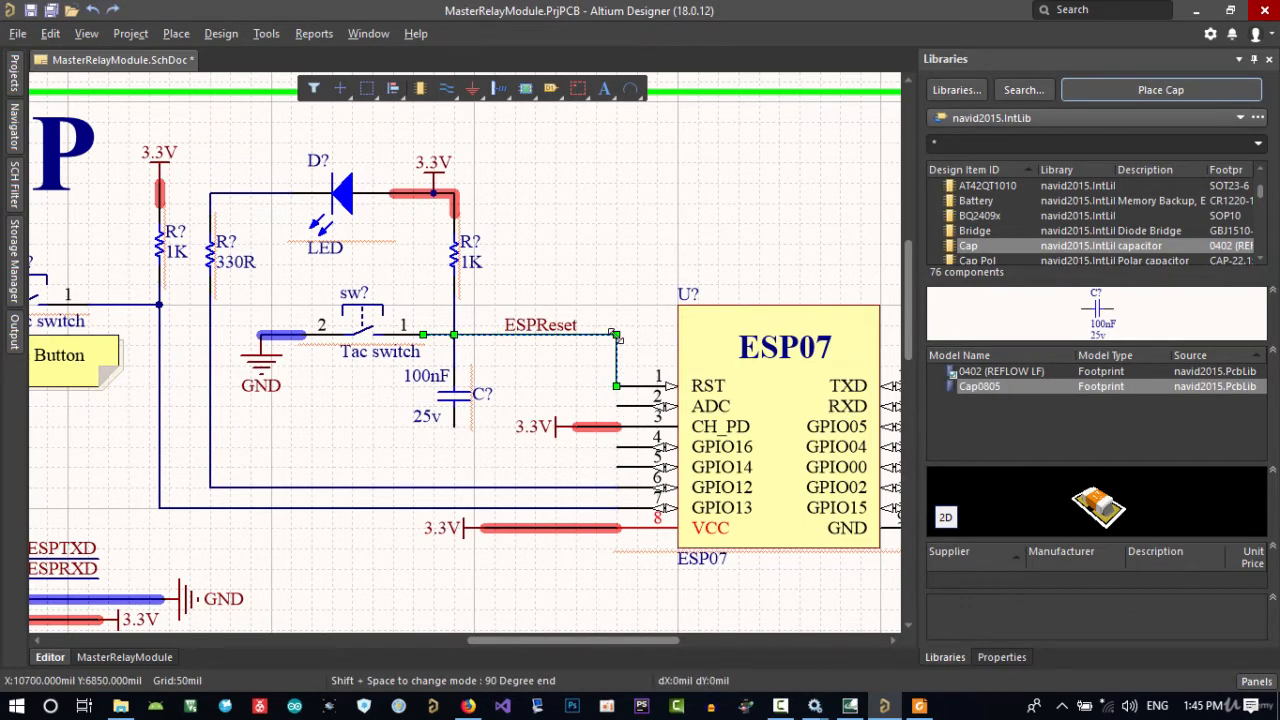
pyautogui.moveTo(614, 334); pyautogui.dragTo(595, 334)
pyautogui.moveTo(616, 386); pyautogui.dragTo(596, 385)
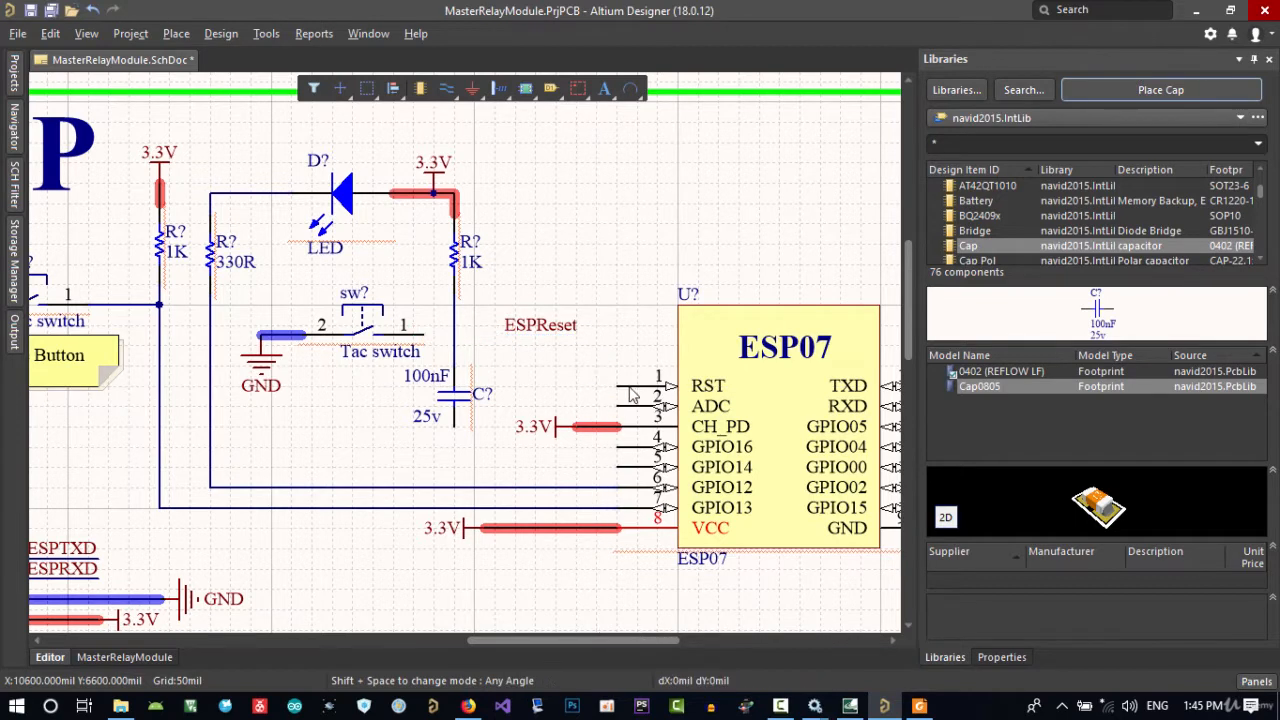
pyautogui.click(448, 96)
pyautogui.click(616, 386)
pyautogui.click(596, 386)
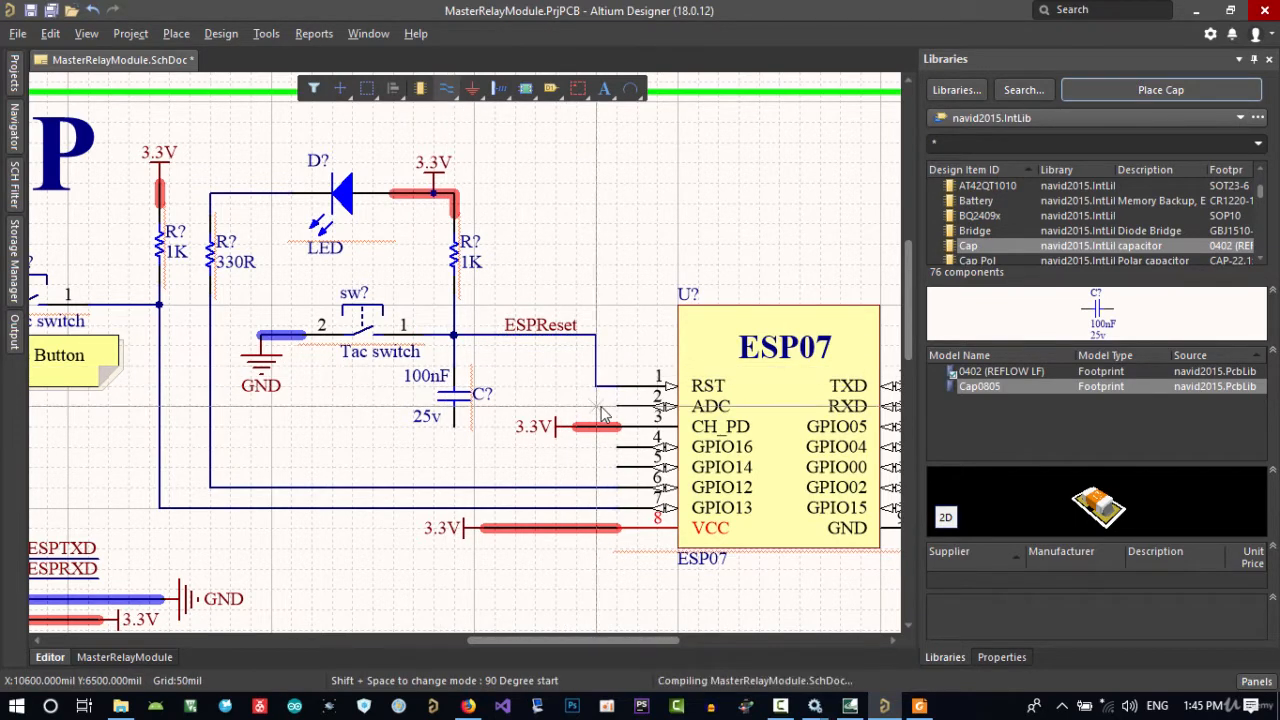
pyautogui.rightClick(543, 390)
# Copy the four-pin header's GND port and place it pointing downward on the reset capacitor's lower pin
pyautogui.moveTo(524, 408); pyautogui.dragTo(600, 417, button='right')
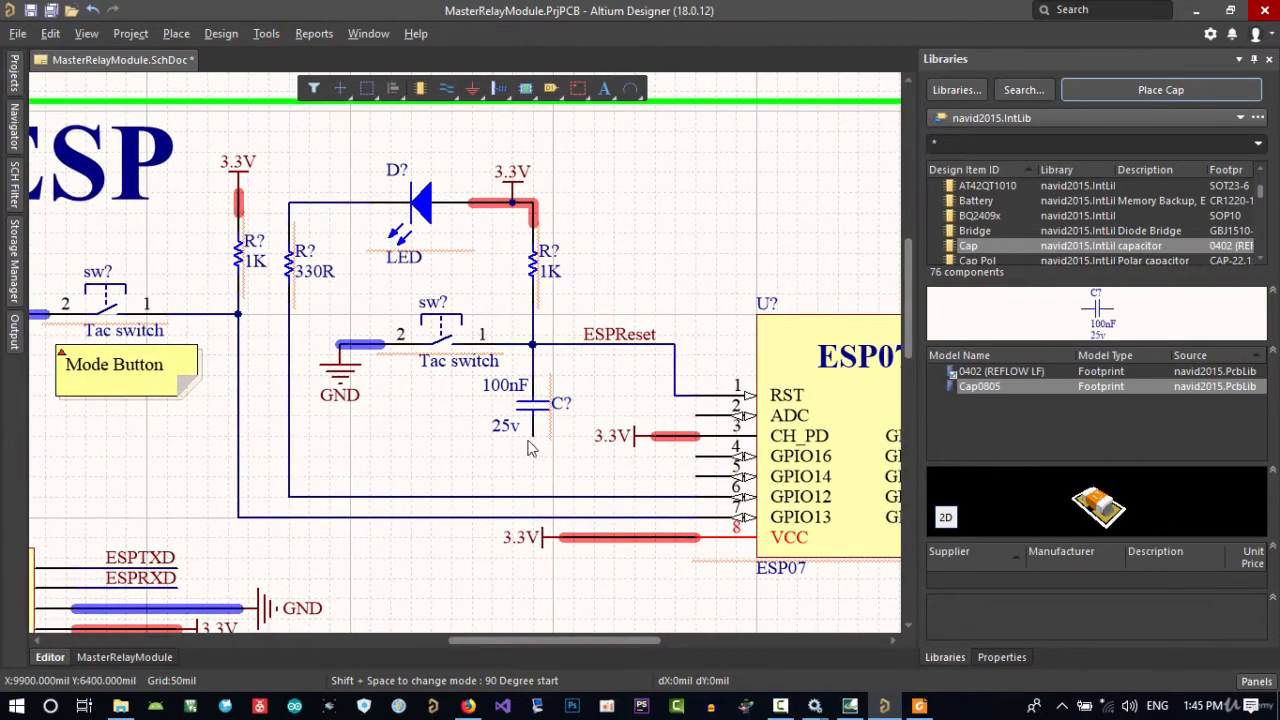
pyautogui.moveTo(523, 556); pyautogui.dragTo(551, 480, button='right')
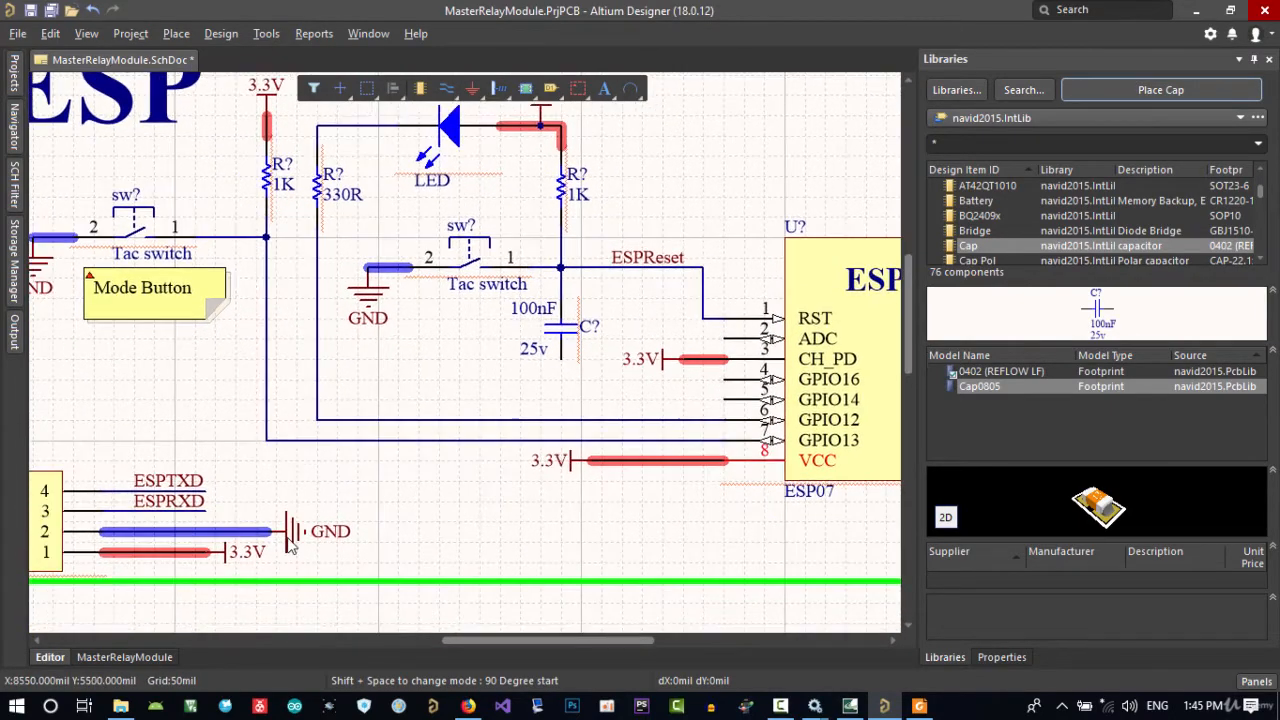
pyautogui.hotkey('ctrl', 'v')
pyautogui.press('space')
pyautogui.press('space')
pyautogui.press('space')
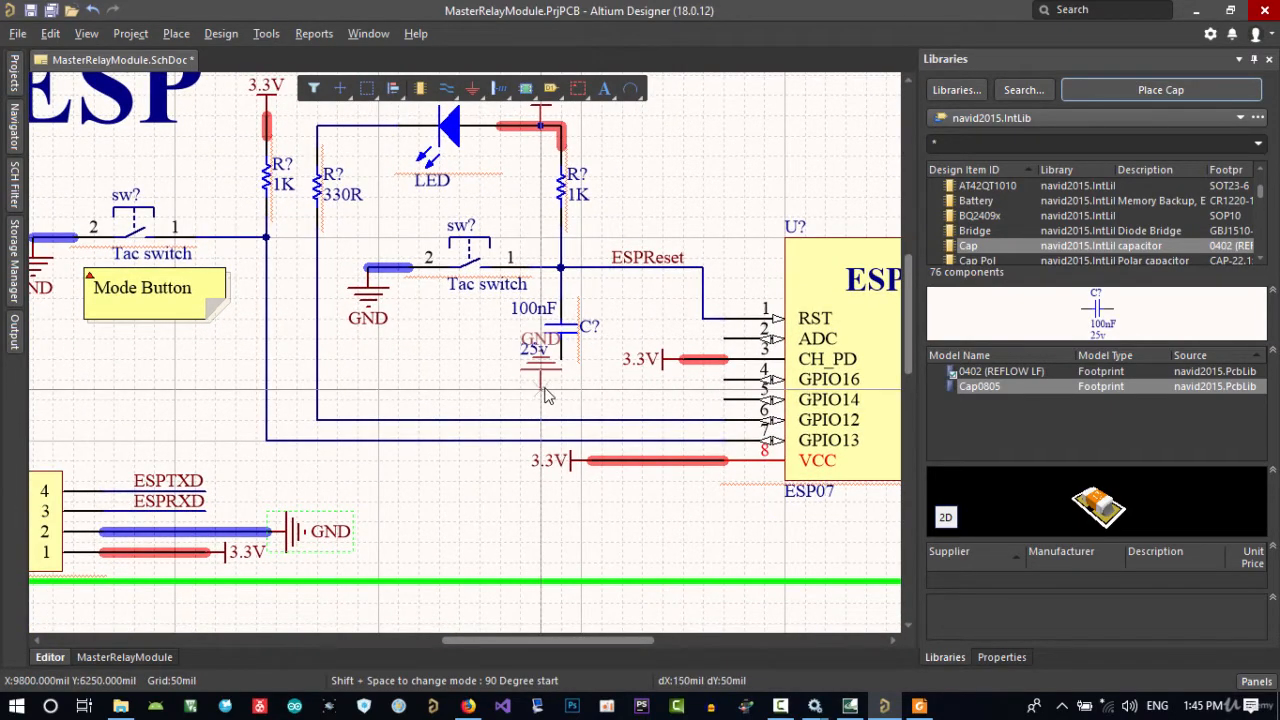
pyautogui.click(562, 378)
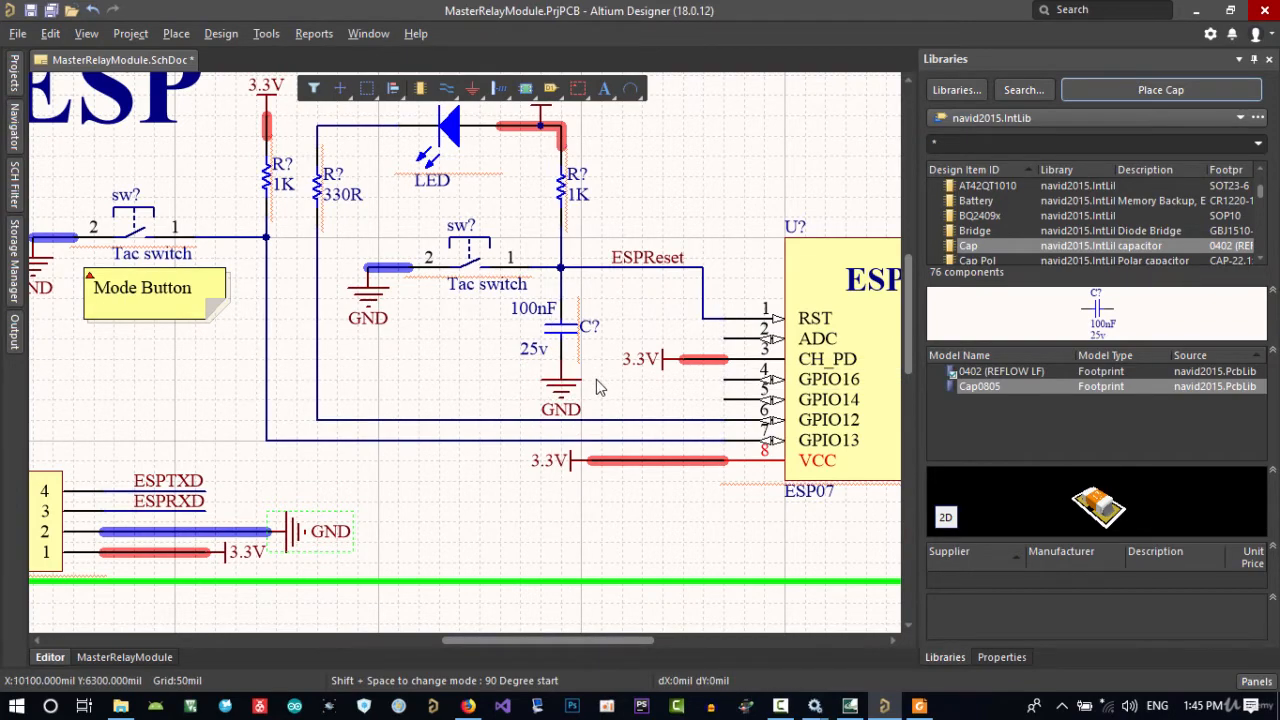
pyautogui.moveTo(592, 363); pyautogui.dragTo(574, 409, button='right')
pyautogui.click(585, 411)
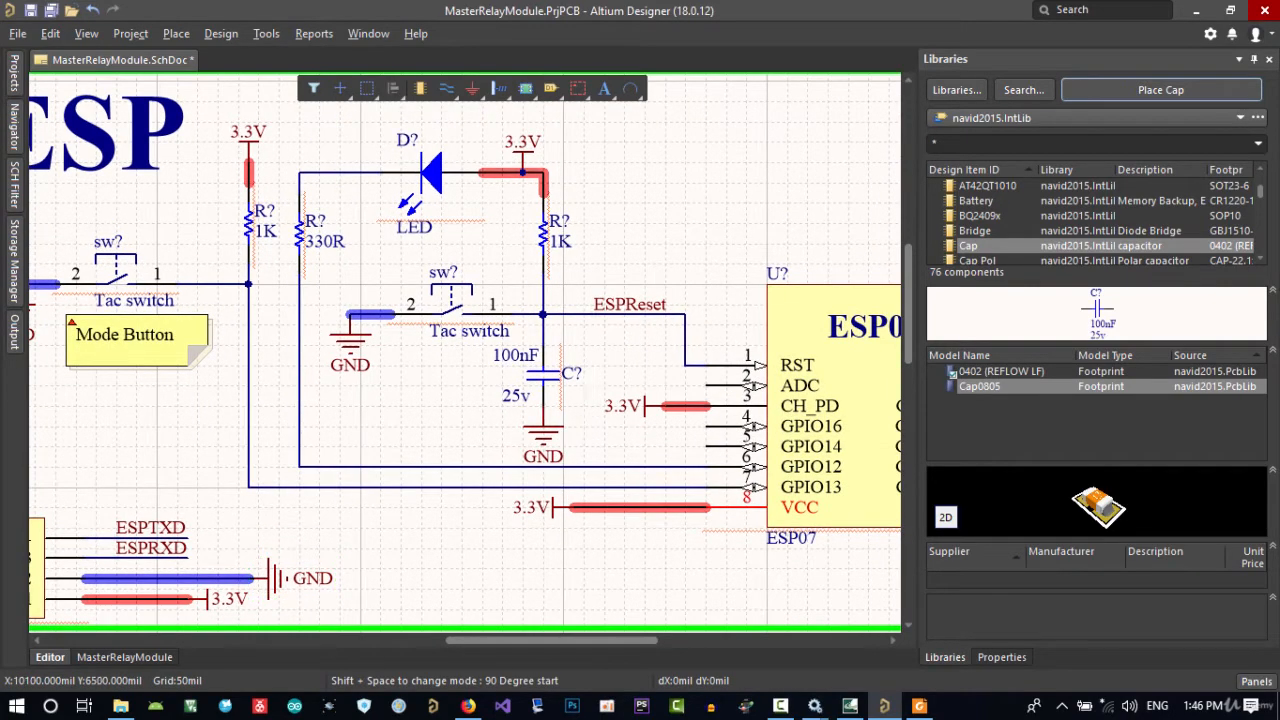
pyautogui.keyDown('ctrl'); pyautogui.scroll(-5, 548, 368); pyautogui.keyUp('ctrl')
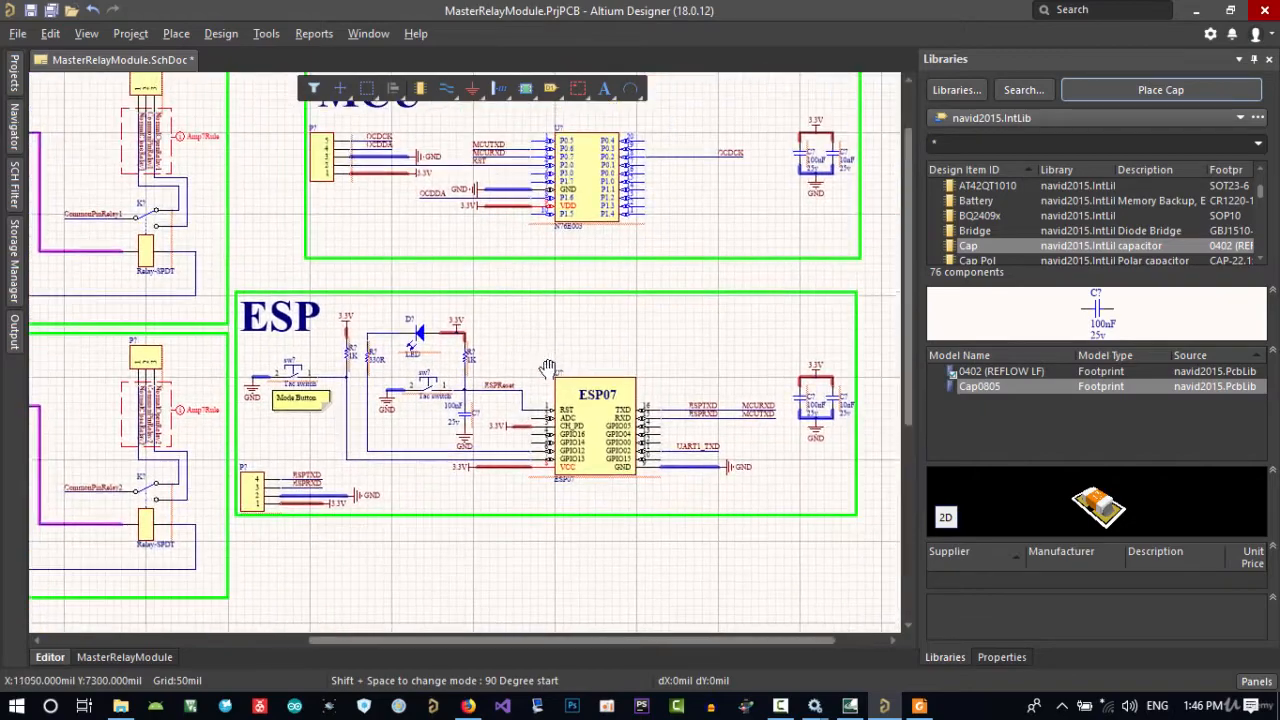
# Examine the finished ESPReset circuit on the ESP07 and compare it with the MCU section's pins and net labels
pyautogui.moveTo(548, 368)
pyautogui.mouseDown(button='right')
pyautogui.moveTo(528, 408)
pyautogui.moveTo(536, 366)
pyautogui.mouseUp(button='right')
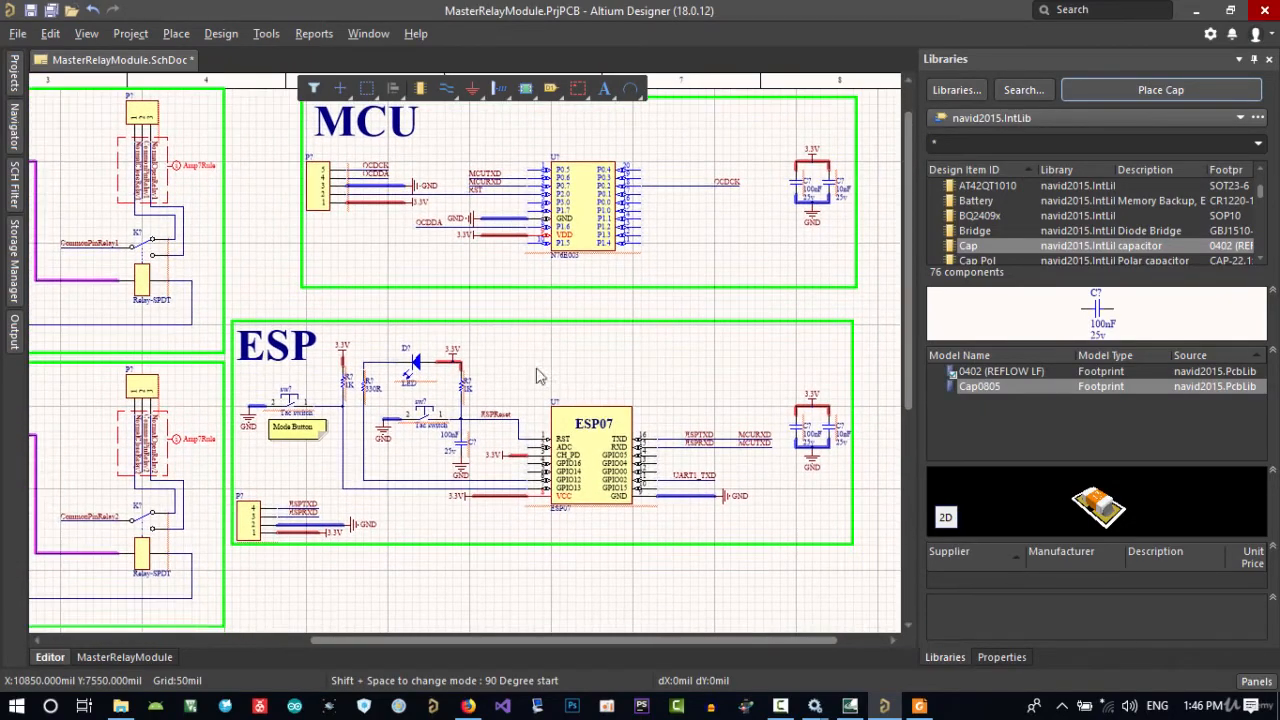
pyautogui.keyDown('ctrl'); pyautogui.scroll(2, 420, 411); pyautogui.keyUp('ctrl')
pyautogui.keyDown('ctrl'); pyautogui.scroll(2, 420, 411); pyautogui.keyUp('ctrl')
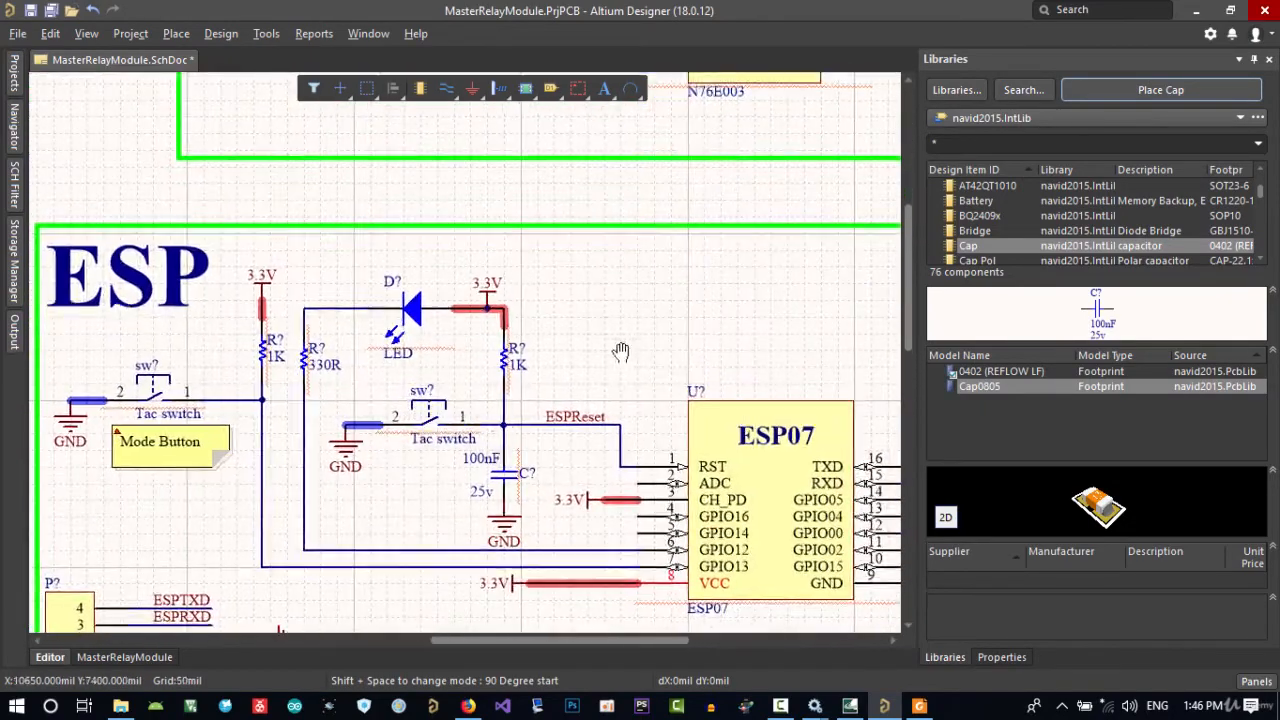
pyautogui.scroll(2, 440, 330)
pyautogui.keyDown('ctrl'); pyautogui.scroll(-2, 447, 322); pyautogui.keyUp('ctrl')
pyautogui.moveTo(509, 434); pyautogui.dragTo(537, 462, button='right')
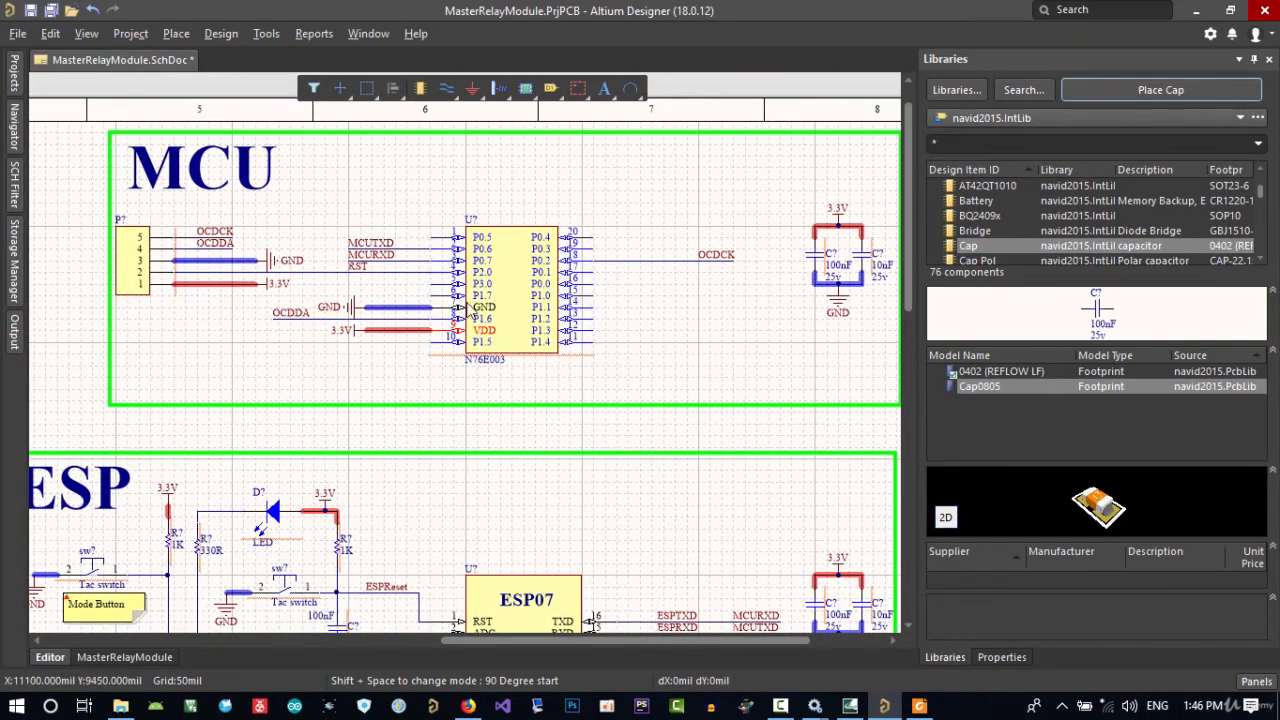
pyautogui.moveTo(518, 382); pyautogui.dragTo(617, 252, button='right')
pyautogui.moveTo(520, 475); pyautogui.dragTo(549, 437, button='right')
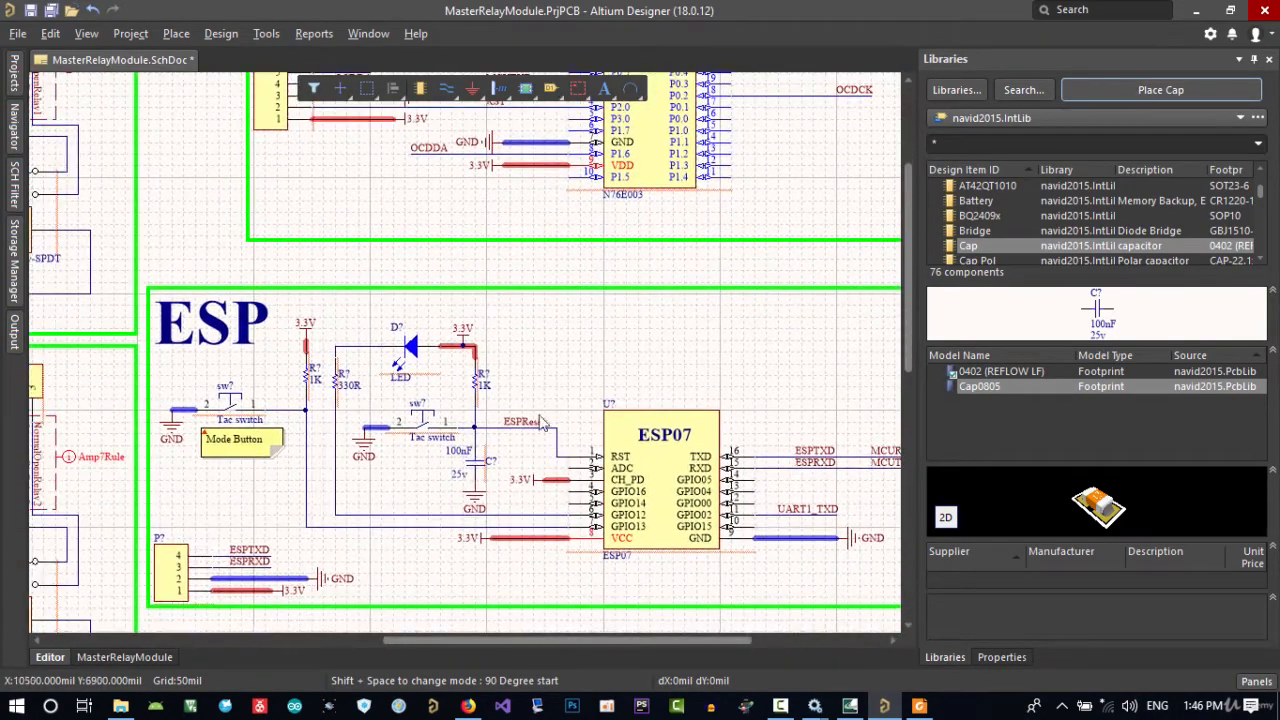
pyautogui.moveTo(649, 271); pyautogui.dragTo(612, 378, button='right')
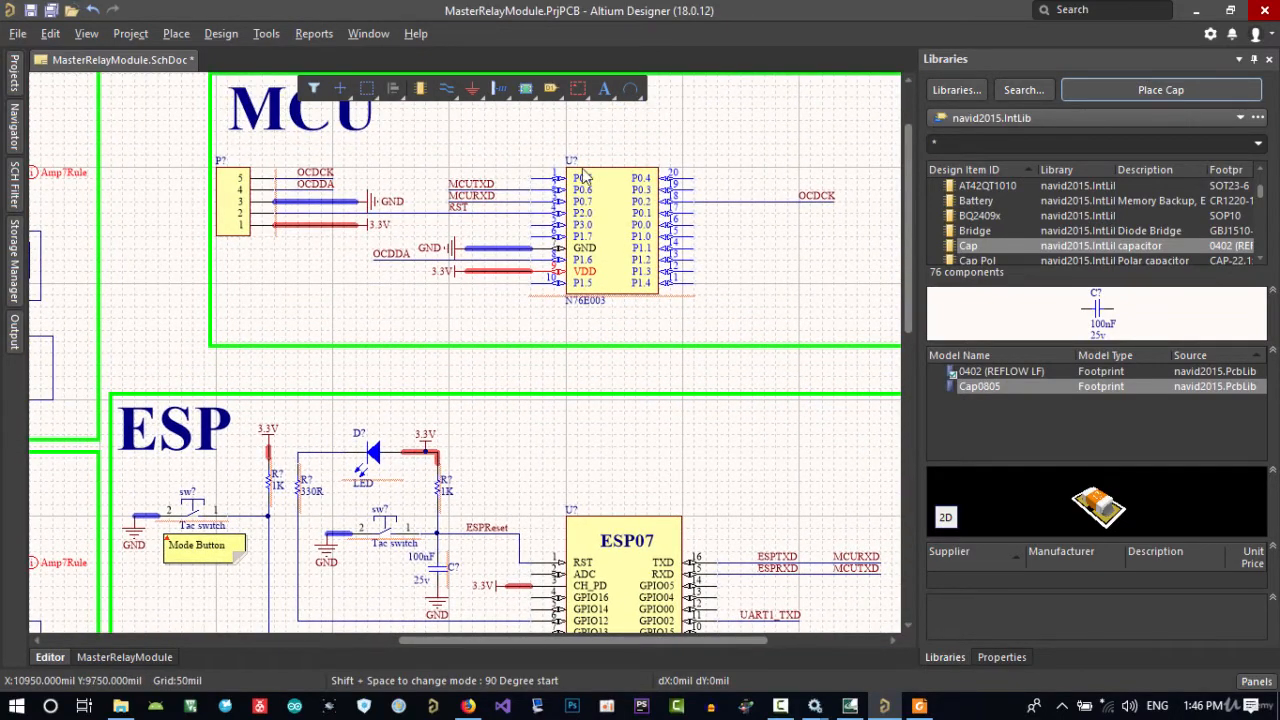
pyautogui.scroll(-3, 620, 436)
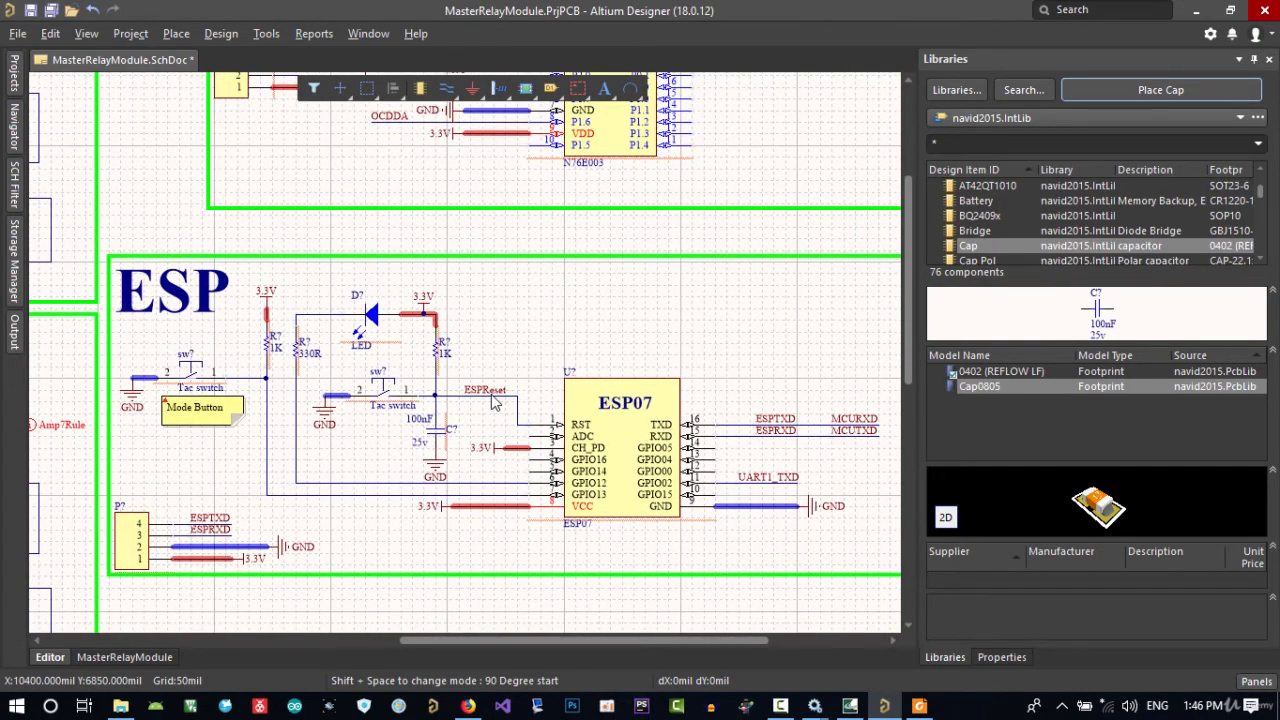
# Copy the Mode Button note and place the copy just below the reset tac switch
pyautogui.moveTo(484, 466); pyautogui.dragTo(548, 468, button='right')
pyautogui.keyDown('ctrl'); pyautogui.scroll(5, 453, 396); pyautogui.keyUp('ctrl')
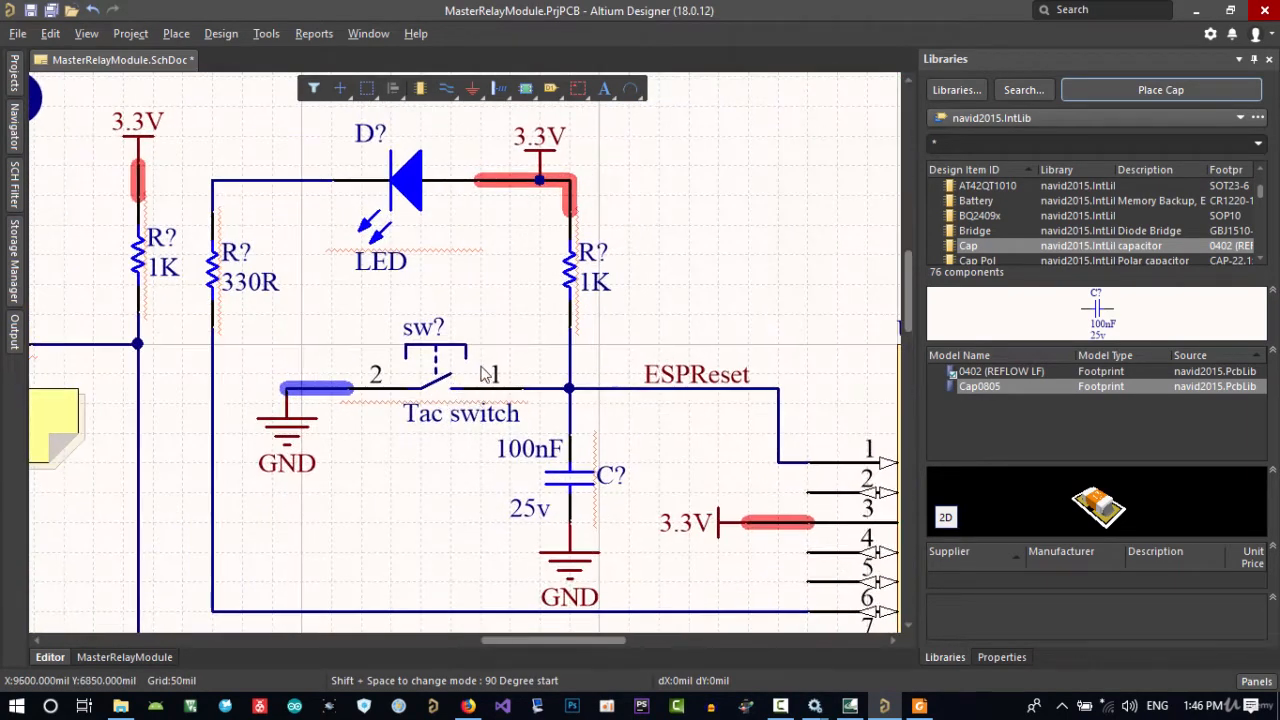
pyautogui.moveTo(254, 397); pyautogui.dragTo(563, 345, button='right')
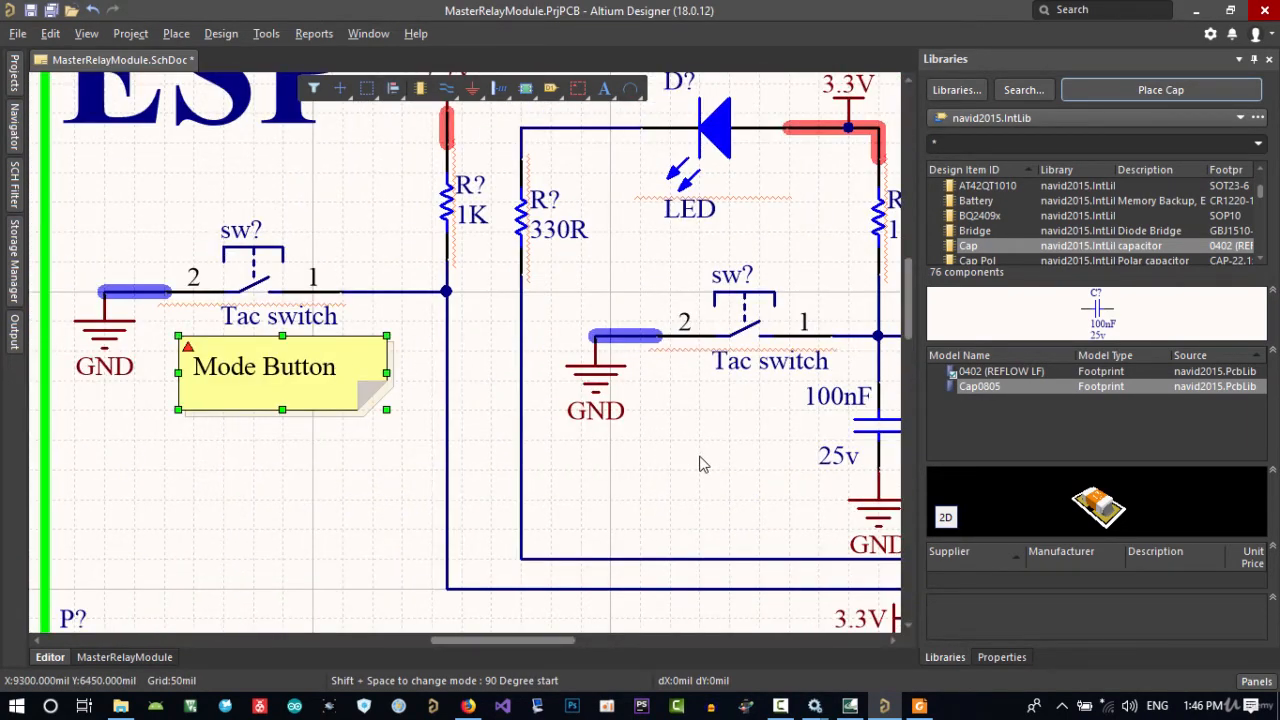
pyautogui.moveTo(734, 445); pyautogui.dragTo(517, 449, button='right')
pyautogui.hotkey('ctrl', 'v')
pyautogui.click(494, 430)
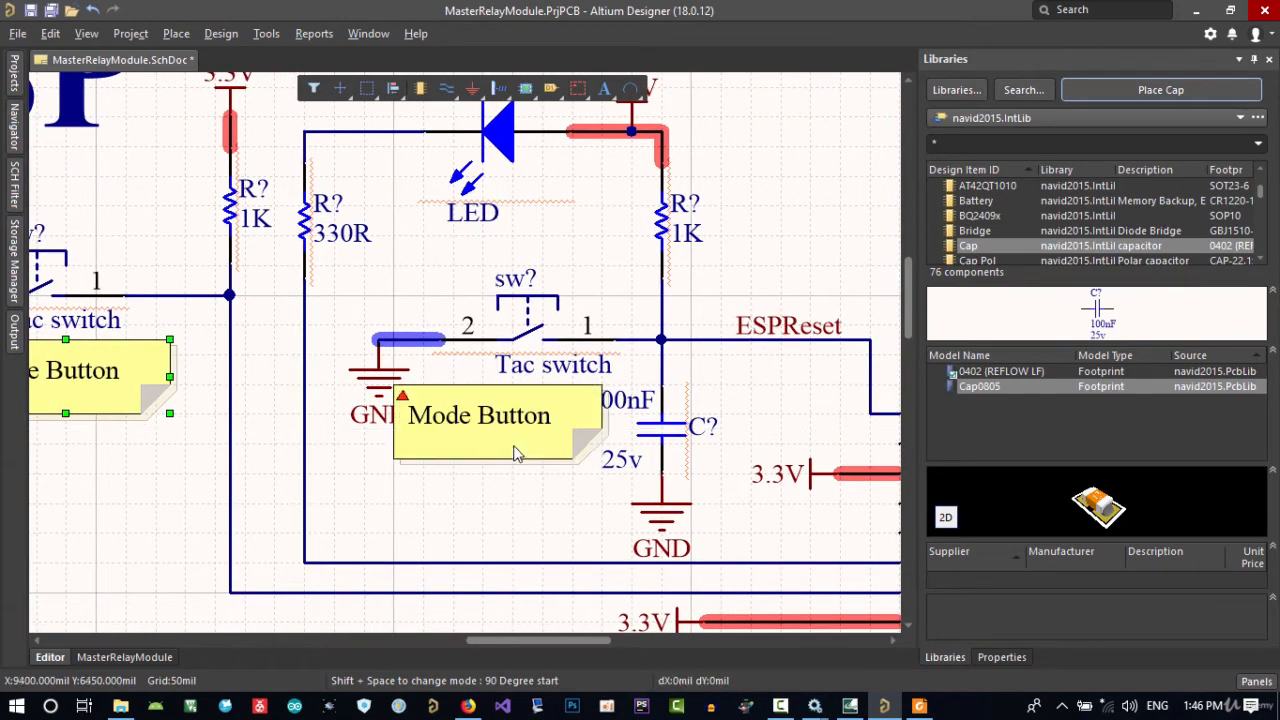
# Change the copied note's text to "Reset Button" and move it below the reset switch's GND port, clear of the capacitor's labels
pyautogui.click(513, 418)
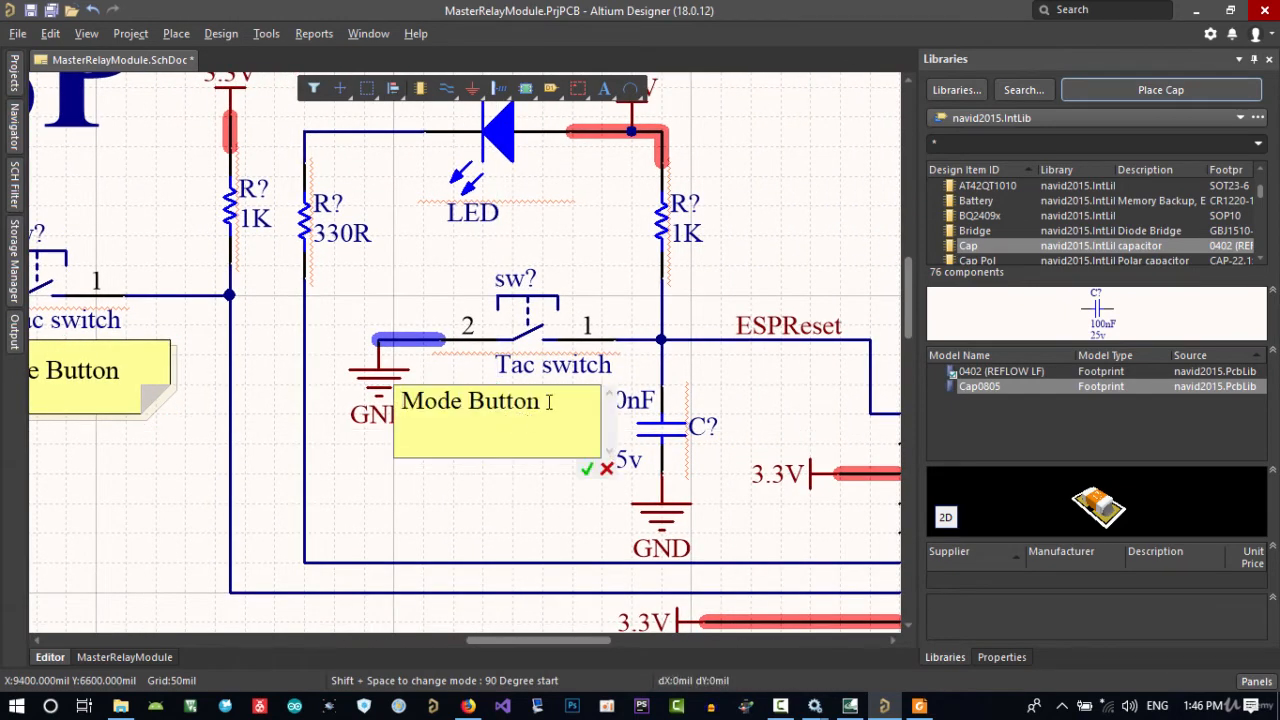
pyautogui.doubleClick(466, 401)
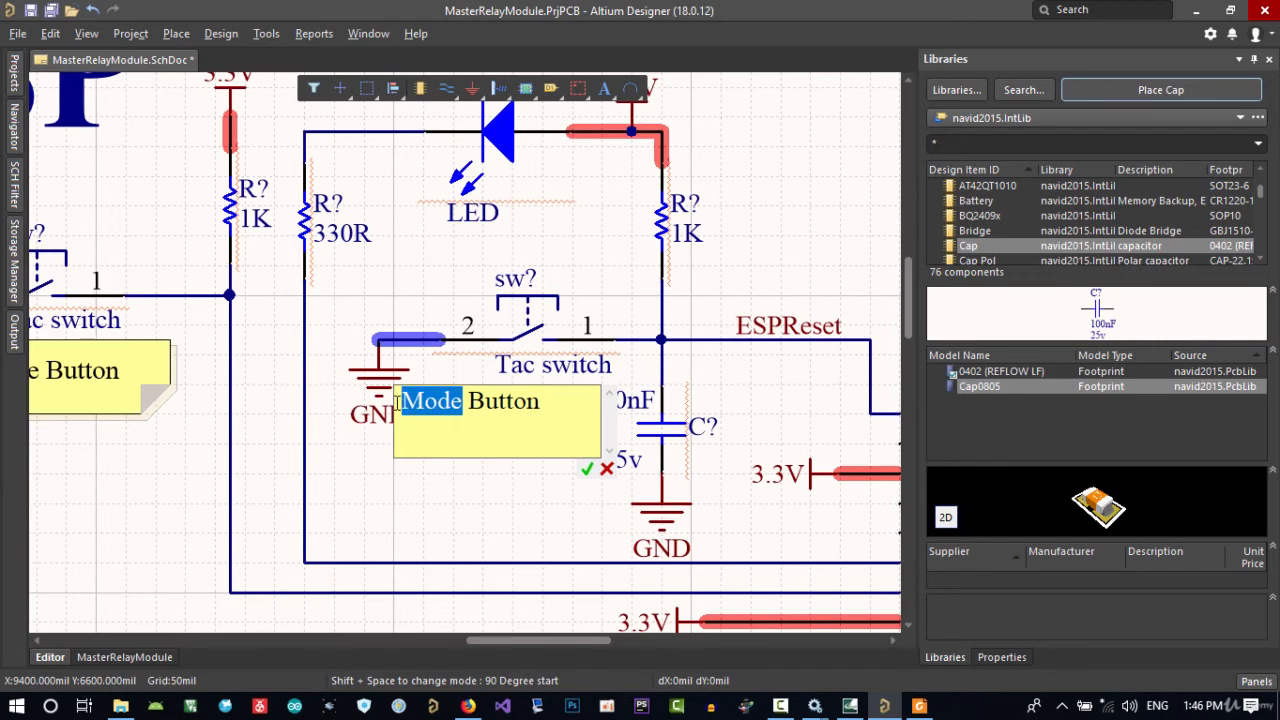
pyautogui.write('Reset')
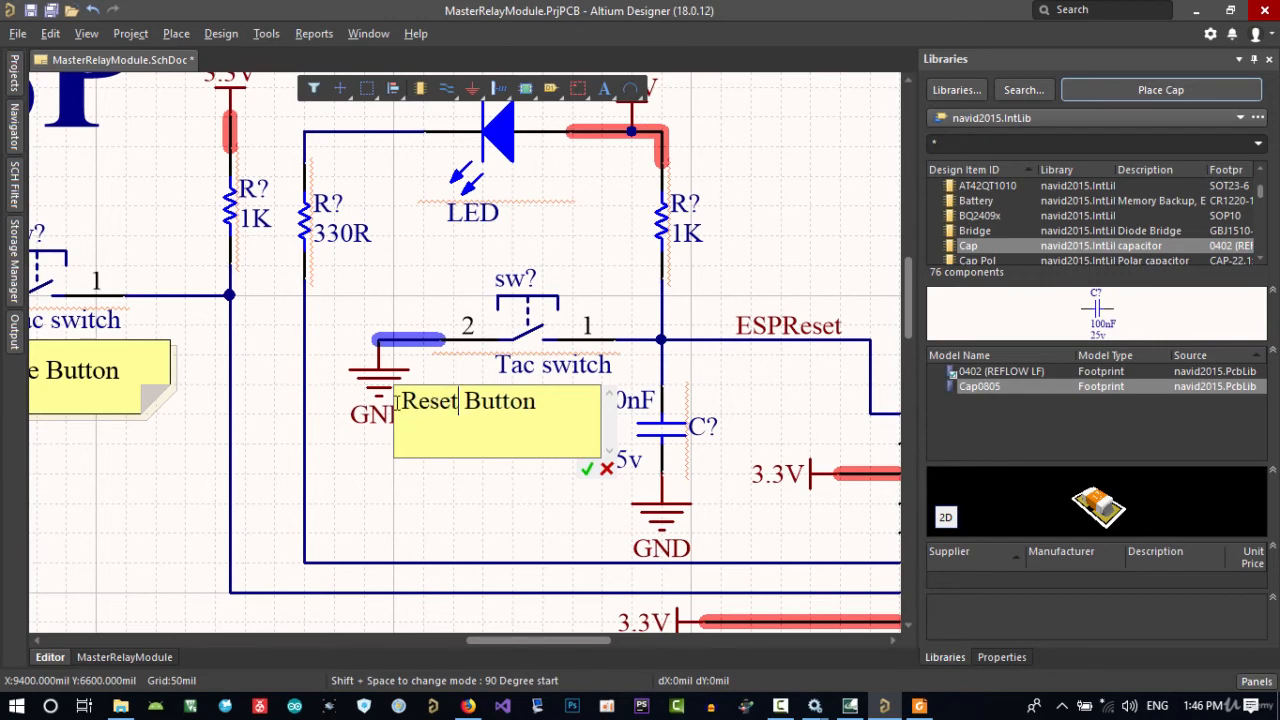
pyautogui.click(488, 523)
pyautogui.moveTo(477, 421); pyautogui.dragTo(449, 480)
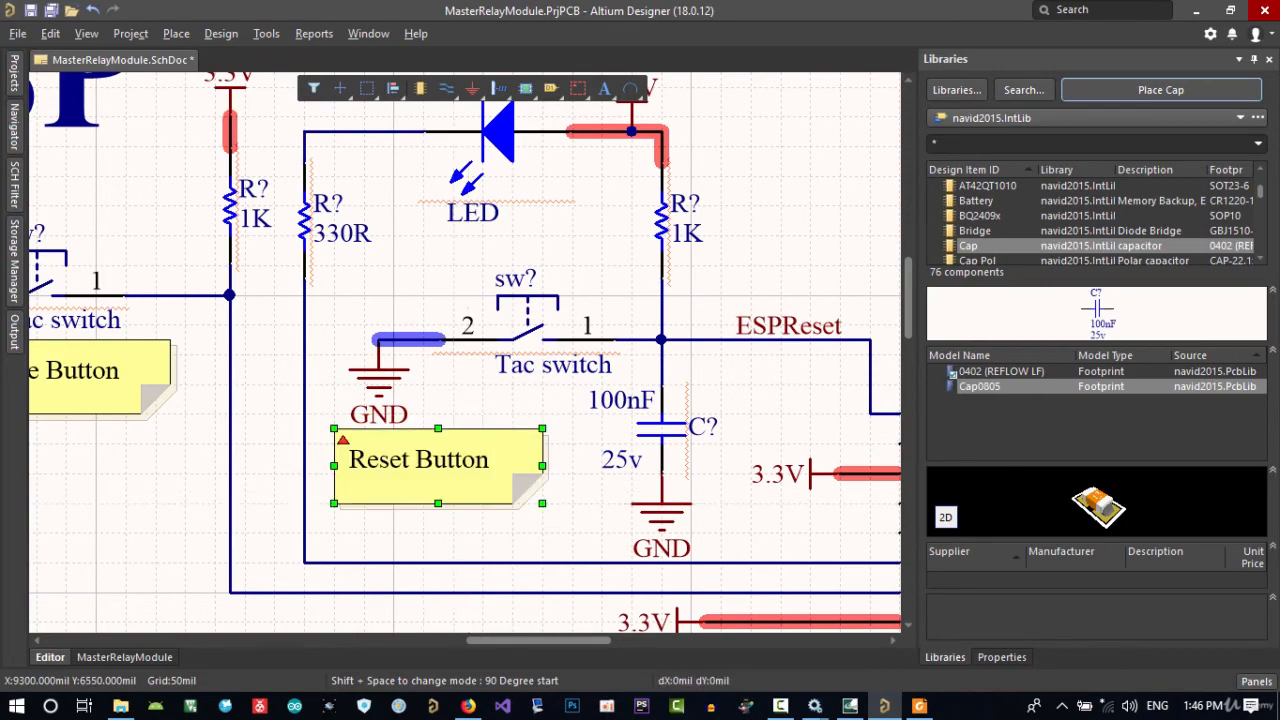
pyautogui.keyDown('ctrl'); pyautogui.scroll(-3, 483, 430); pyautogui.keyUp('ctrl')
pyautogui.click(563, 368)
pyautogui.moveTo(604, 503); pyautogui.dragTo(524, 500, button='right')
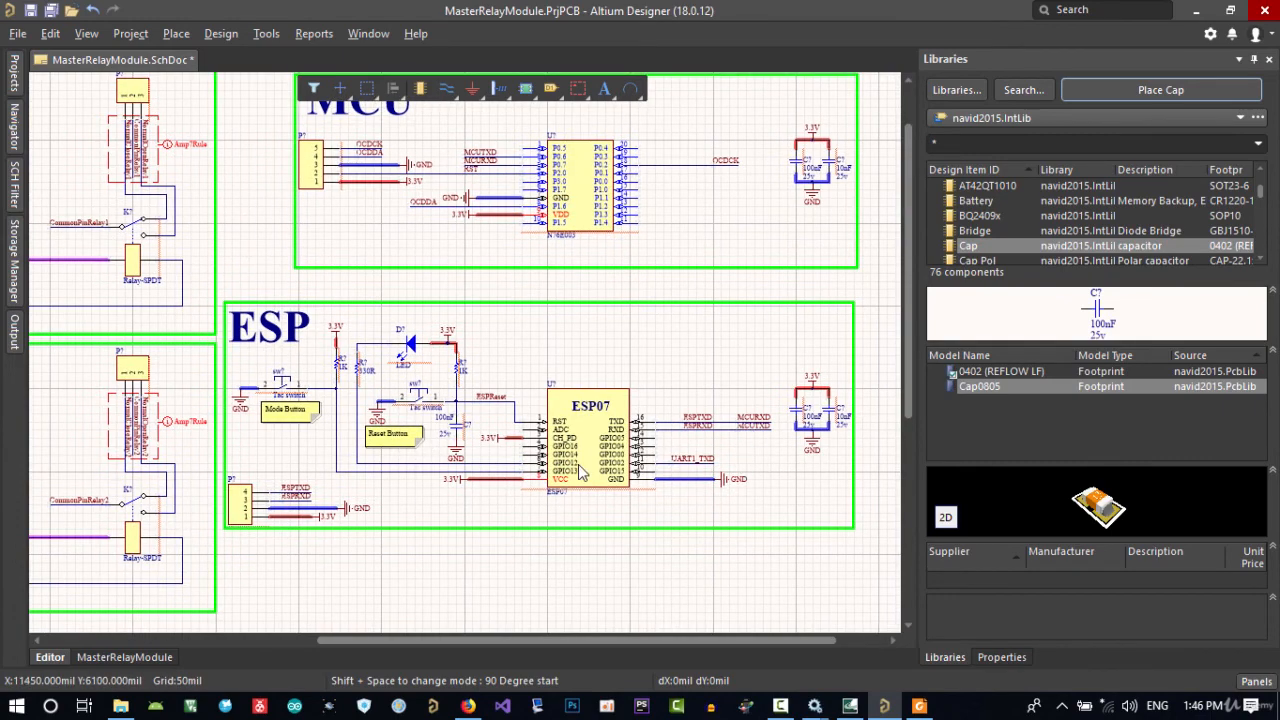